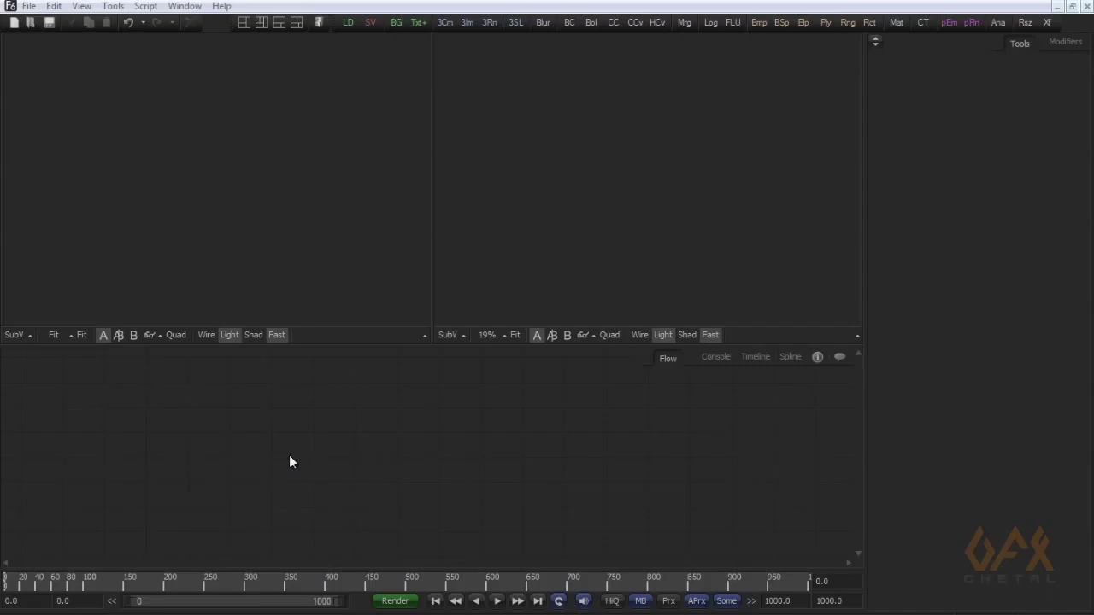
Add a Shape 3D node, show Shape3D1 in the left viewer and frame it.
{"action": "left_click", "coordinate": [113, 7]}
{"action": "mouse_move", "coordinate": [117, 34]}
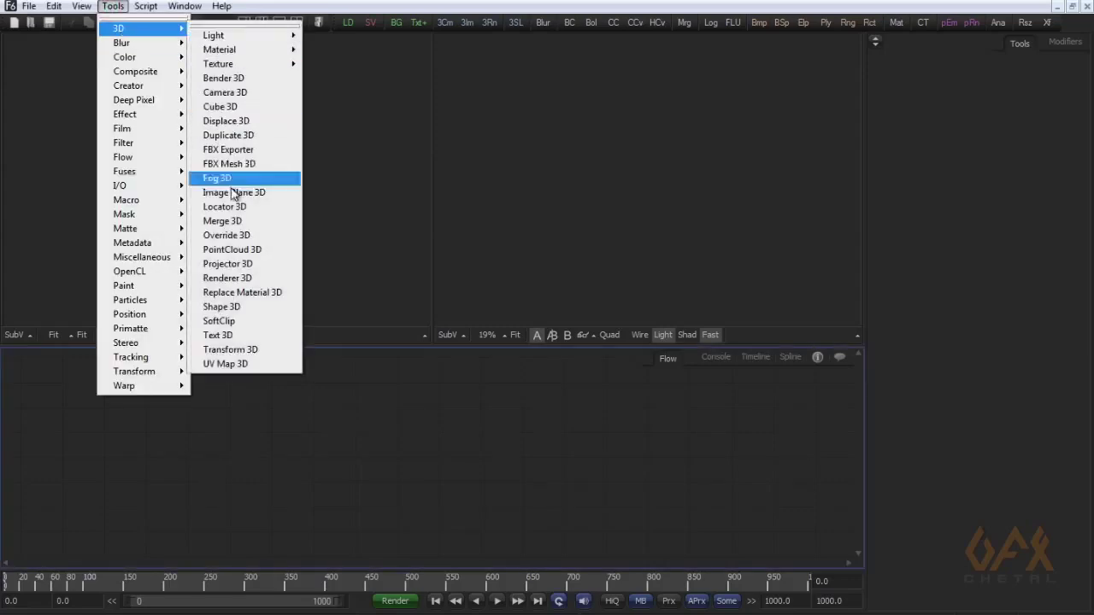
{"action": "left_click", "coordinate": [232, 308]}
{"action": "left_click_drag", "start_coordinate": [118, 387], "coordinate": [270, 205]}
{"action": "left_click_drag", "start_coordinate": [219, 247], "coordinate": [247, 188]}
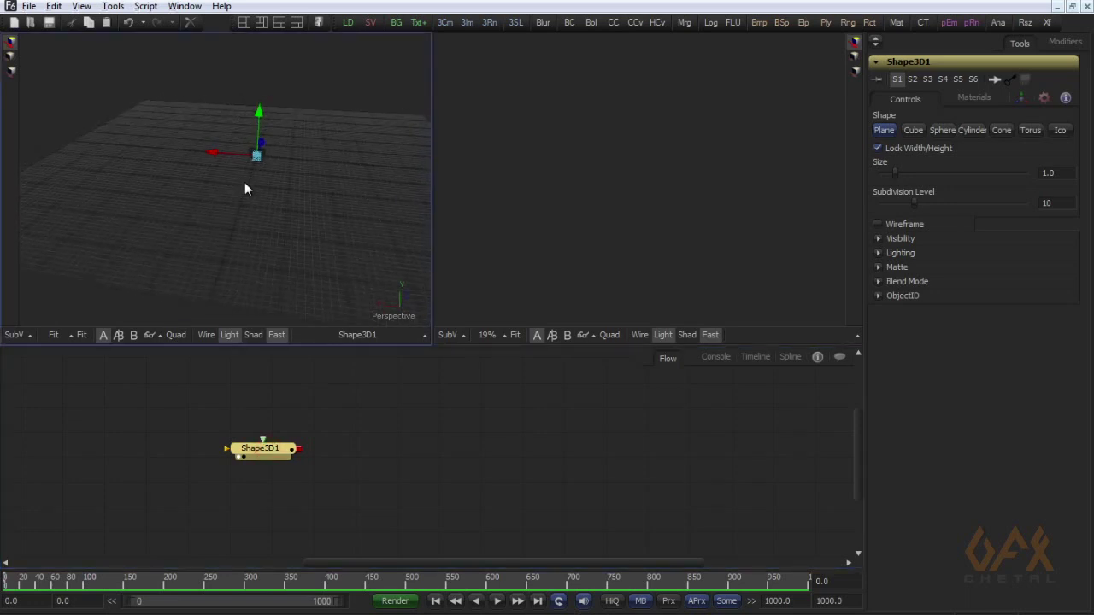
{"action": "left_click", "coordinate": [82, 335]}
{"action": "left_click_drag", "start_coordinate": [205, 224], "coordinate": [218, 245]}
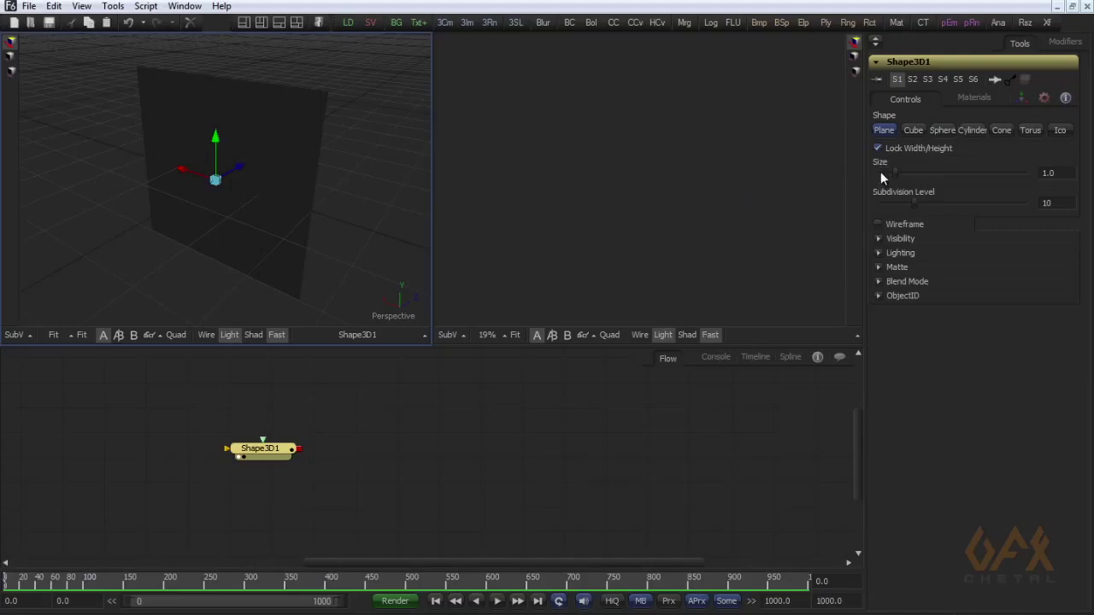
Cycle the shape through cube and sphere to a cylinder, then orbit to inspect it.
{"action": "left_click", "coordinate": [910, 133]}
{"action": "left_click", "coordinate": [943, 132]}
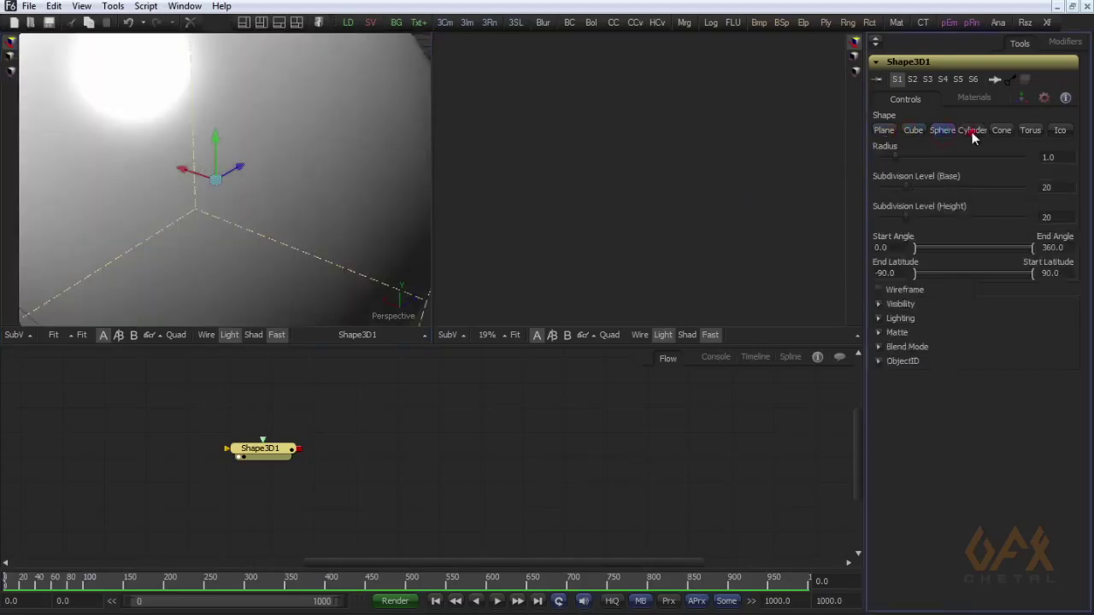
{"action": "left_click", "coordinate": [972, 131]}
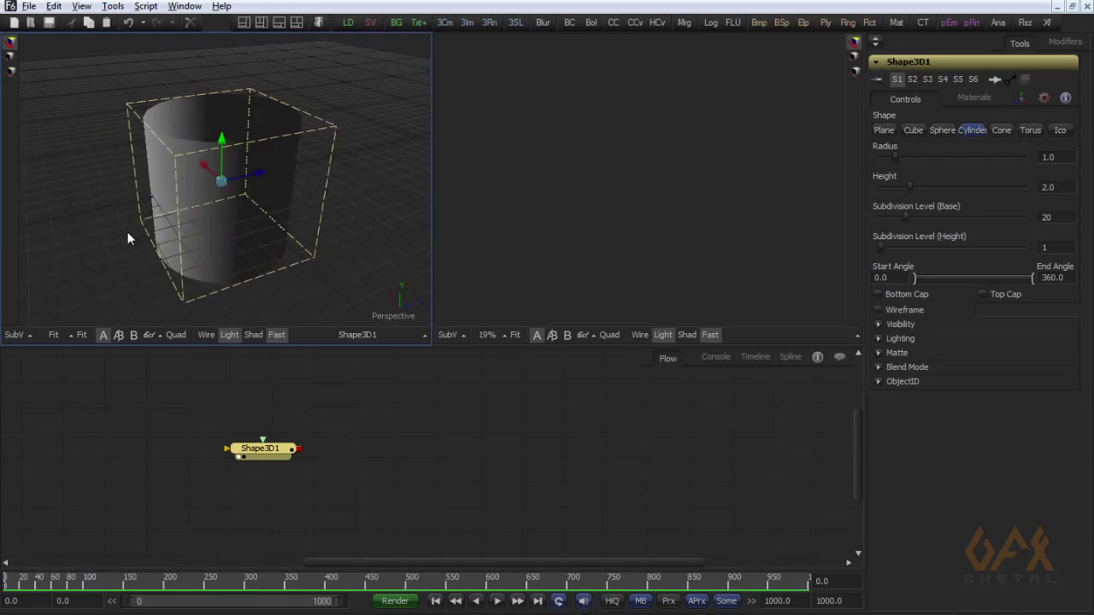
{"action": "left_click_drag", "start_coordinate": [127, 232], "coordinate": [250, 231]}
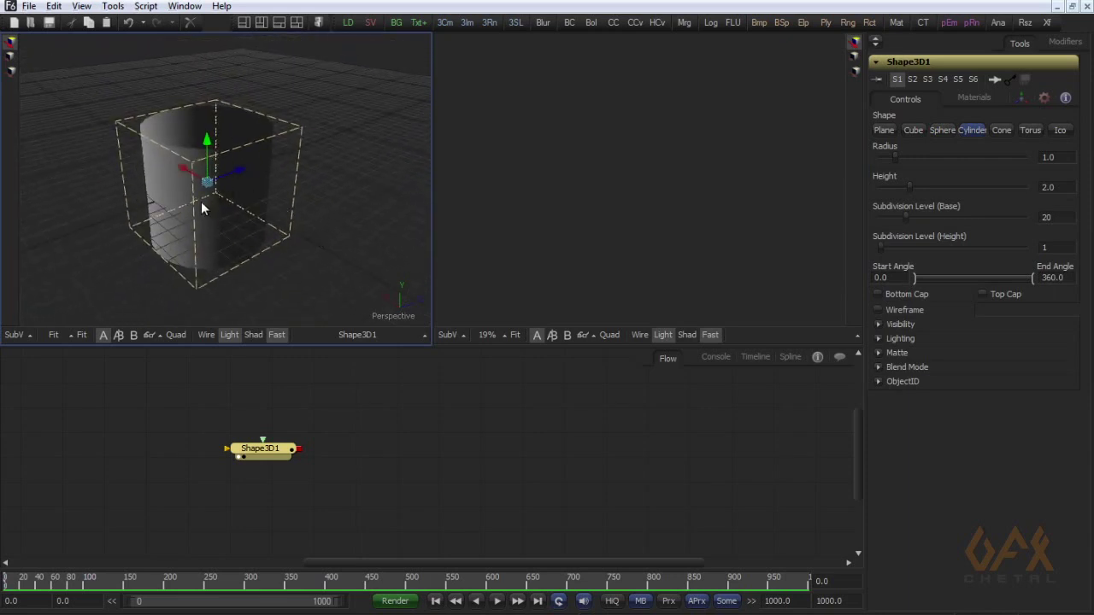
{"action": "left_click_drag", "start_coordinate": [213, 151], "coordinate": [192, 224]}
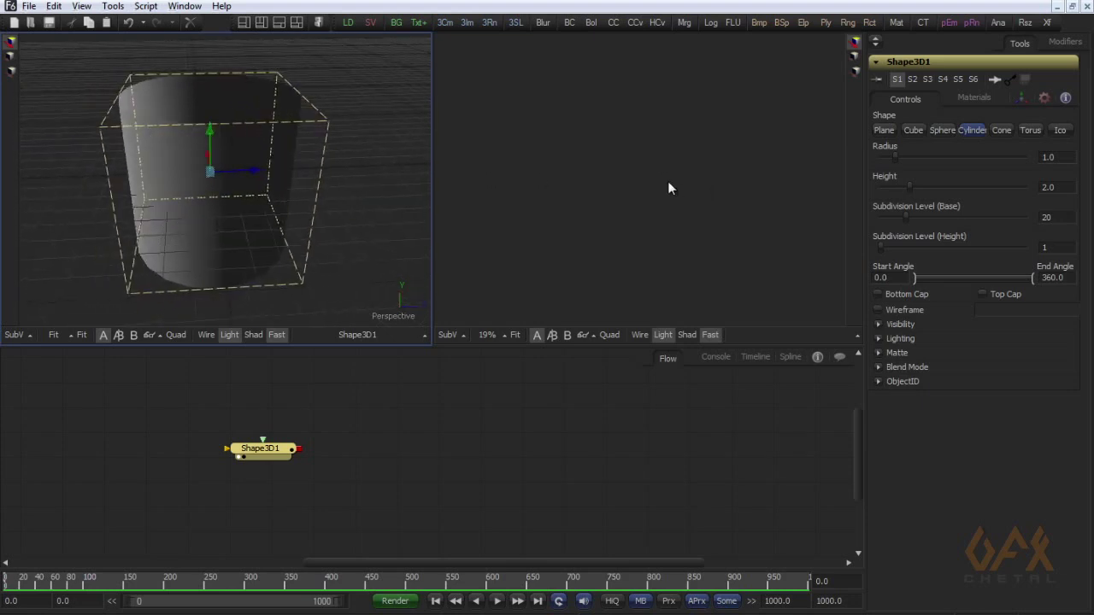
Tint the cylinder orange by lowering diffuse green to about 0.47 and blue to 0.
{"action": "left_click", "coordinate": [968, 98]}
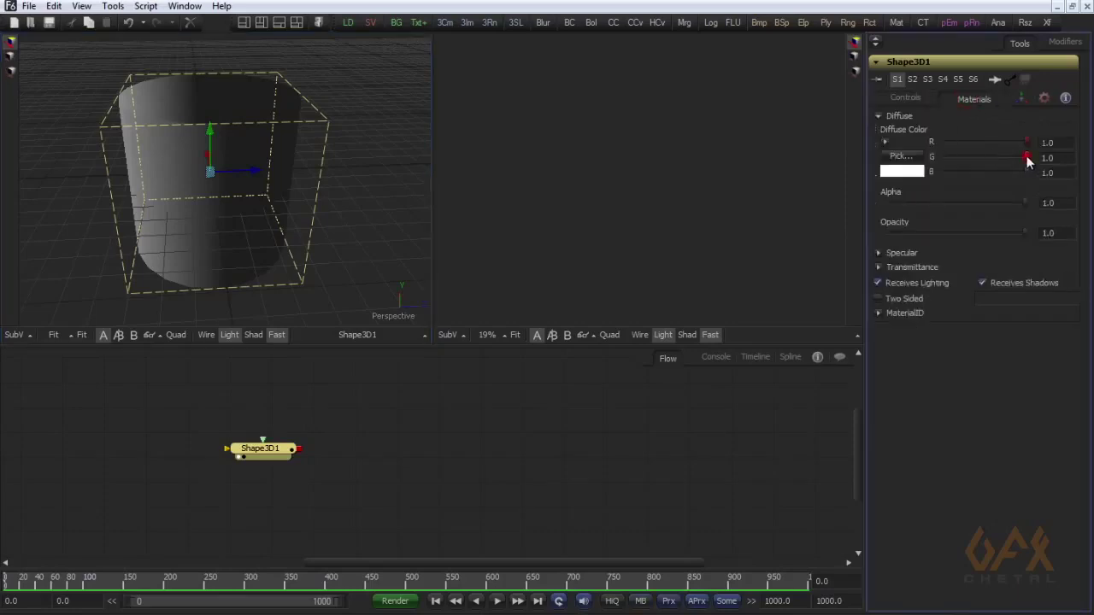
{"action": "left_click_drag", "start_coordinate": [1026, 156], "coordinate": [940, 173]}
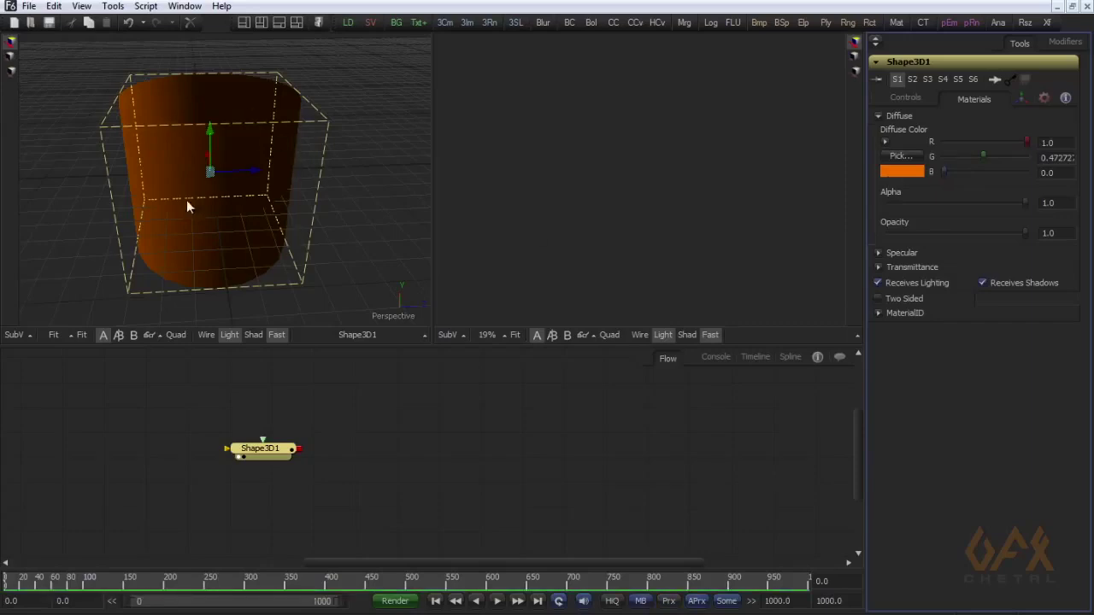
{"action": "left_click", "coordinate": [908, 98]}
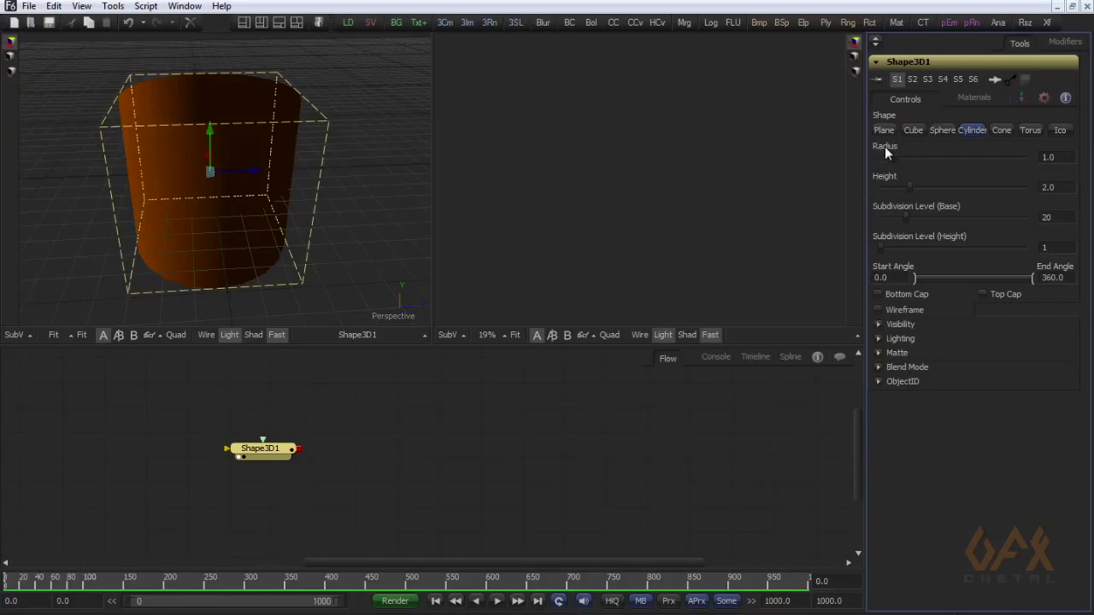
Set the cylinder's radius to 0.18, height to 20 and height subdivisions to 60.
{"action": "left_click", "coordinate": [1041, 158]}
{"action": "type", "text": ".18"}
{"action": "key", "text": "Tab"}
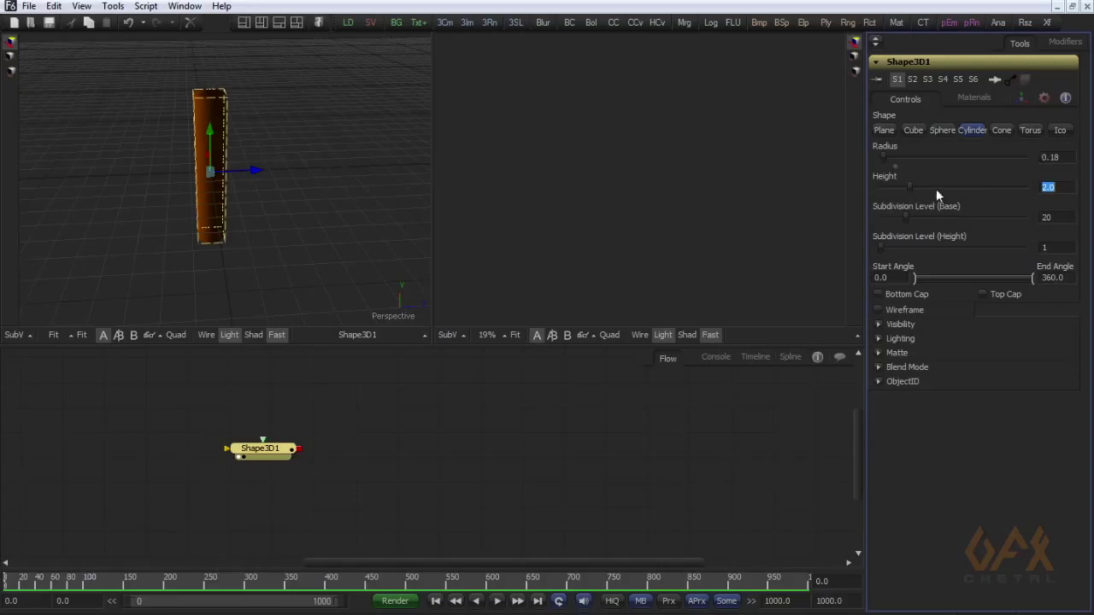
{"action": "left_click", "coordinate": [1041, 188]}
{"action": "type", "text": "20"}
{"action": "key", "text": "Tab"}
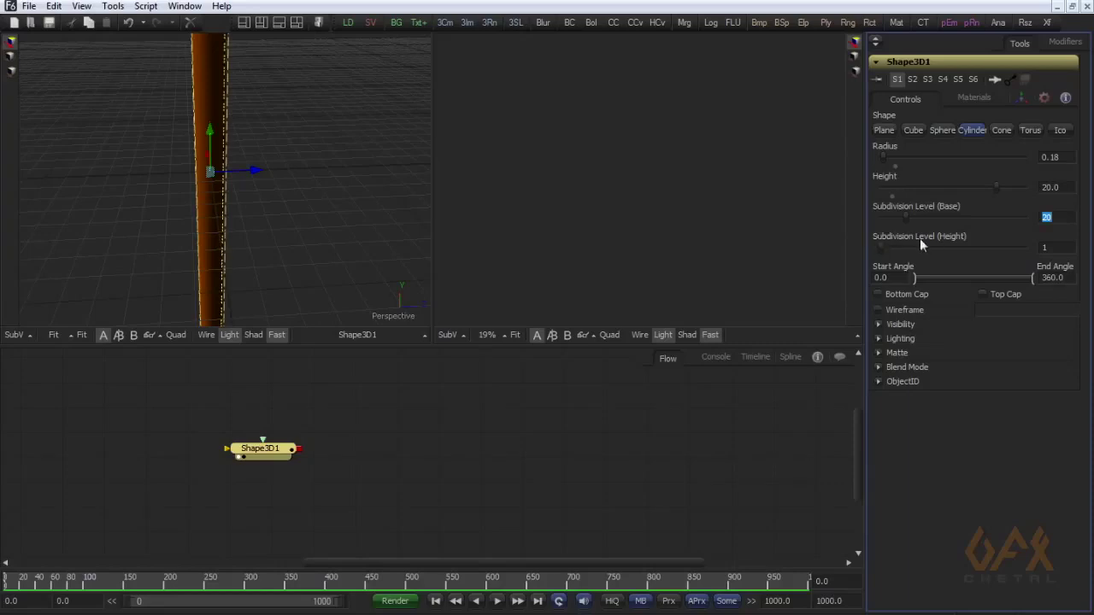
{"action": "left_click", "coordinate": [1060, 248]}
{"action": "key", "text": "Tab"}
{"action": "left_click_drag", "start_coordinate": [260, 240], "coordinate": [193, 245]}
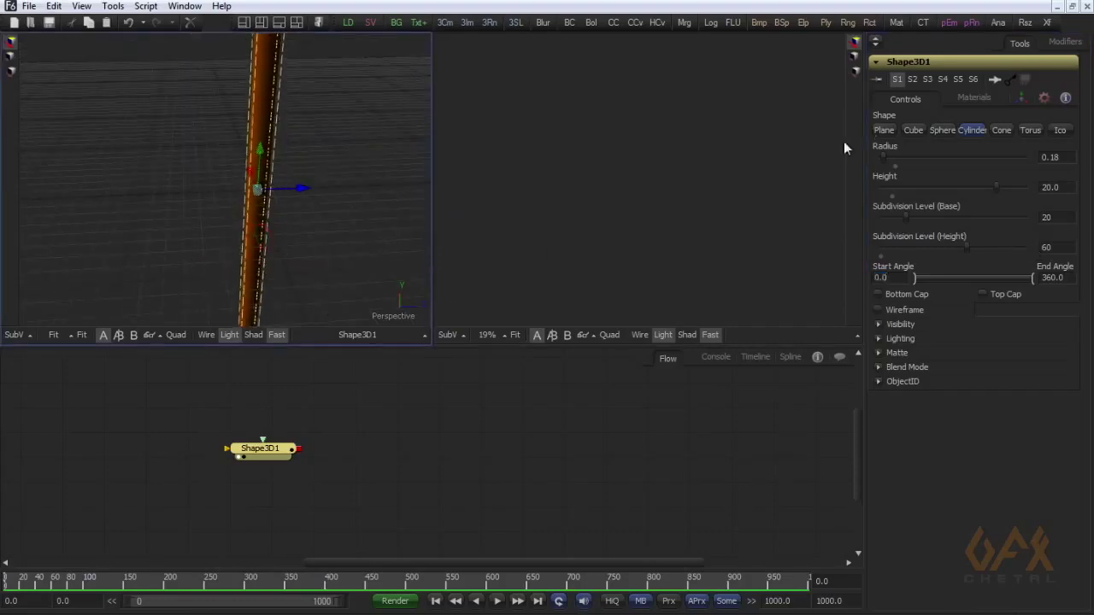
{"action": "left_click", "coordinate": [1023, 99]}
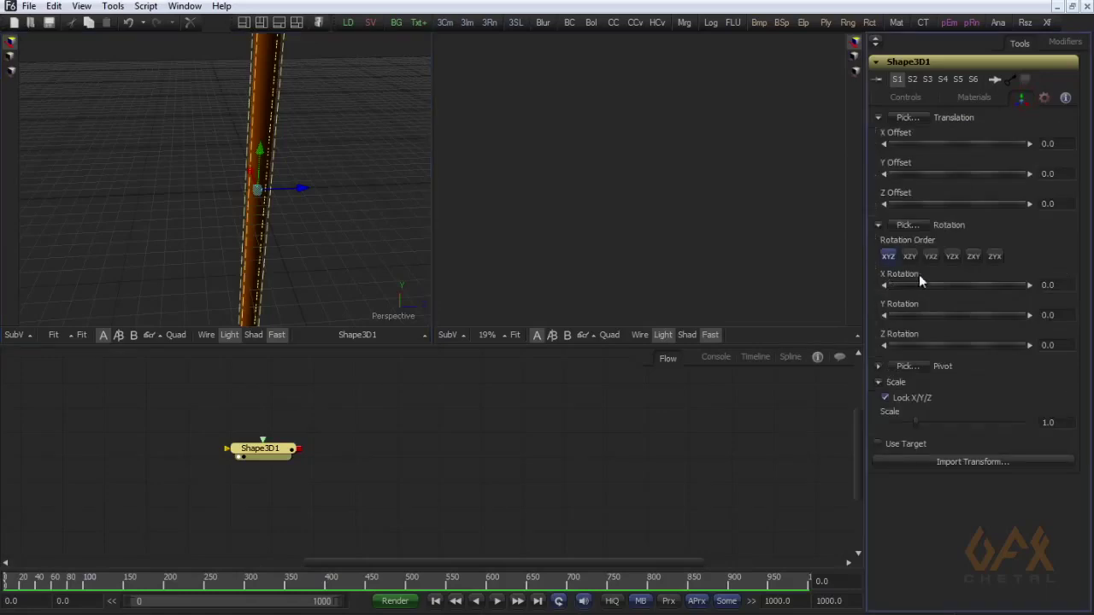
Rotate the cylinder 90° on X so it lies horizontal.
{"action": "left_click", "coordinate": [1060, 286]}
{"action": "type", "text": "90"}
{"action": "key", "text": "Return"}
{"action": "left_click", "coordinate": [88, 244]}
{"action": "left_click_drag", "start_coordinate": [88, 245], "coordinate": [223, 227]}
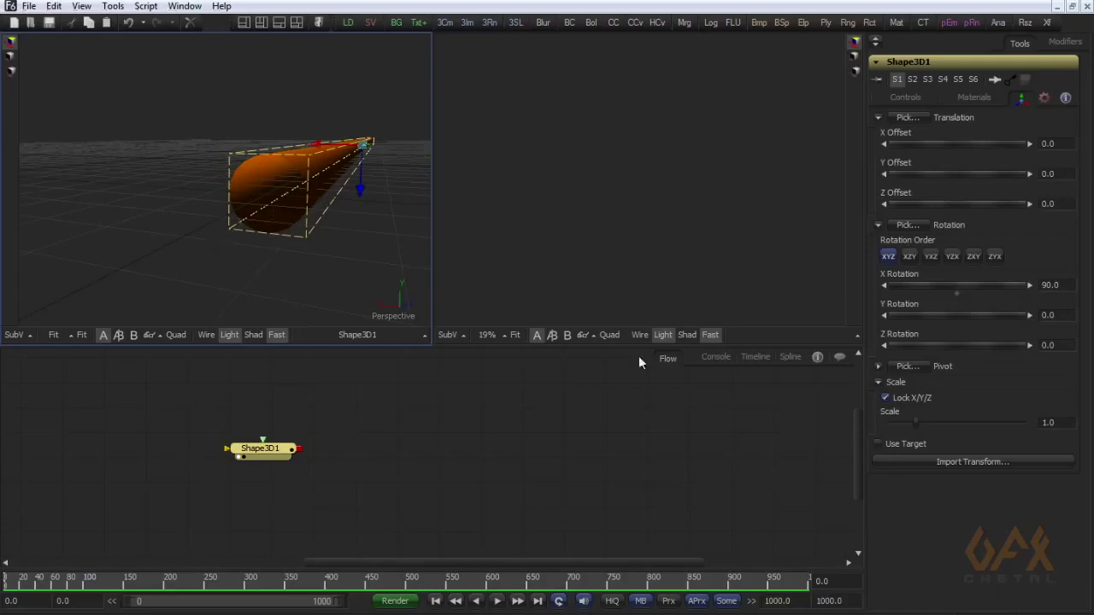
Unlock the X/Y/Z scale and squash the Z Scale to about 0.36.
{"action": "left_click", "coordinate": [885, 398]}
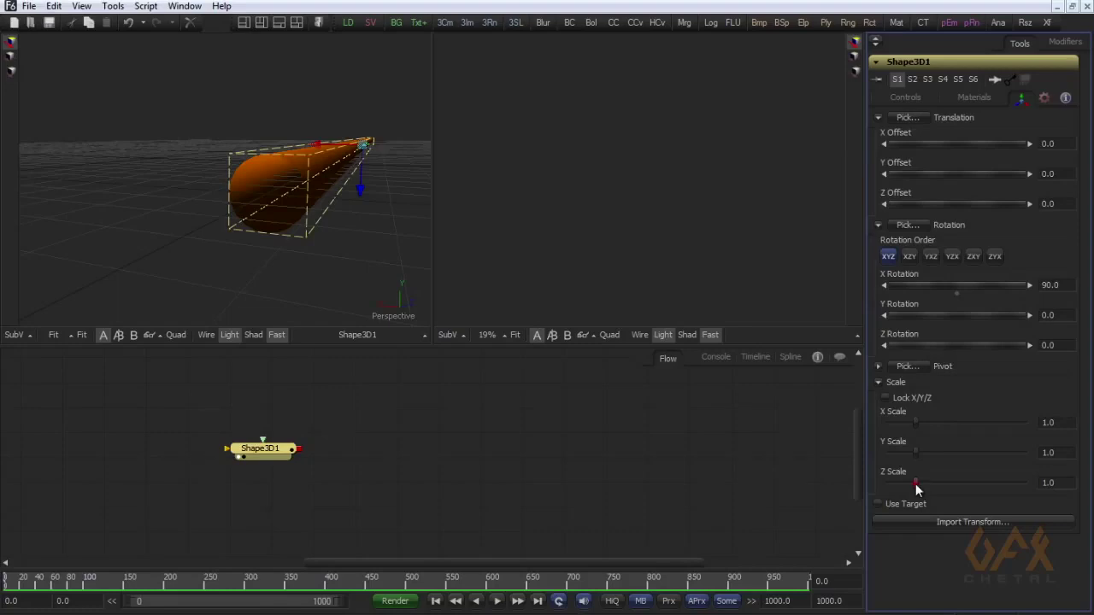
{"action": "left_click_drag", "start_coordinate": [916, 484], "coordinate": [898, 480]}
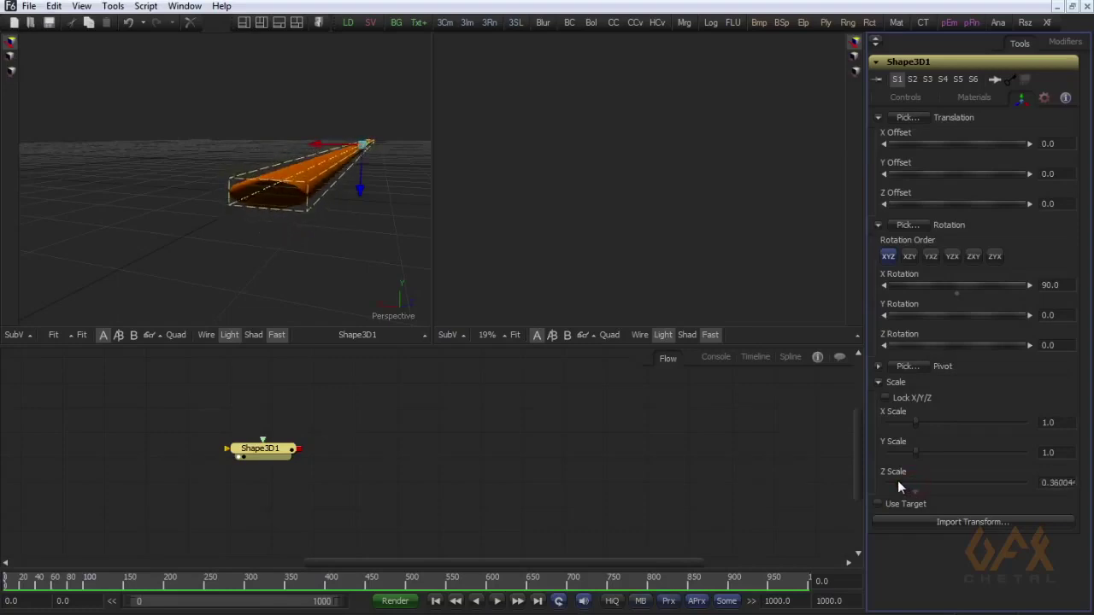
{"action": "left_click_drag", "start_coordinate": [302, 220], "coordinate": [359, 290]}
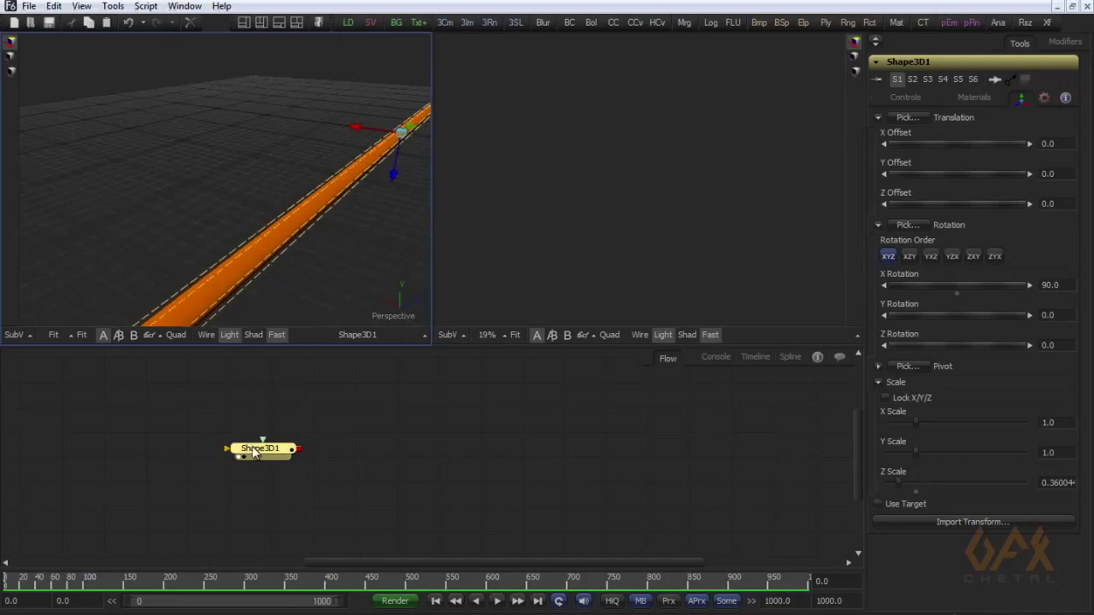
Show Shape3D1 framed at an angle in the right viewer too.
{"action": "left_click_drag", "start_coordinate": [260, 449], "coordinate": [587, 314]}
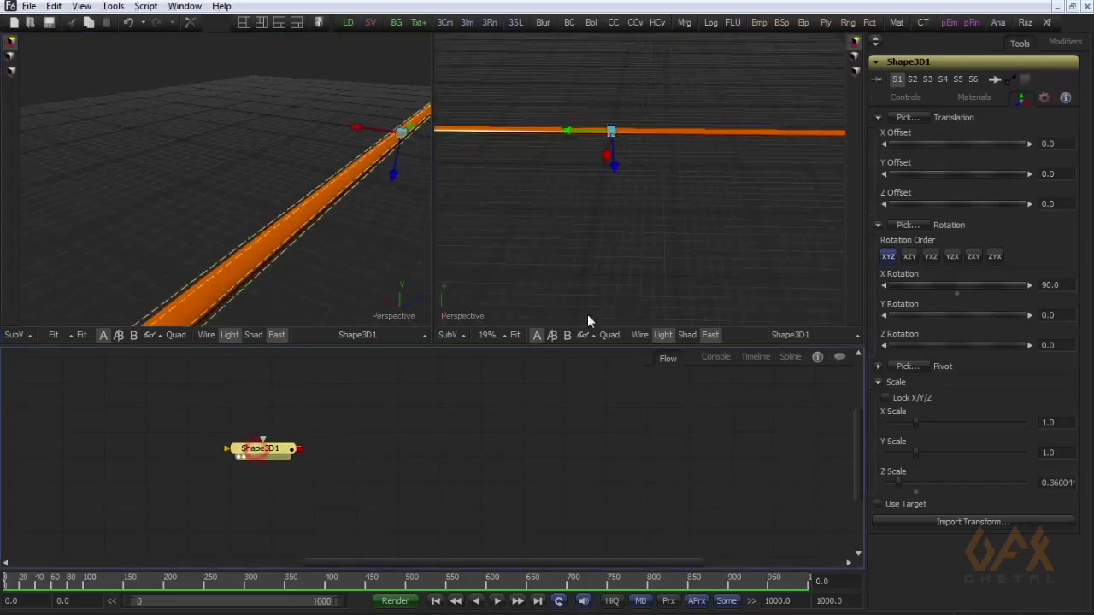
{"action": "left_click", "coordinate": [515, 335]}
{"action": "left_click_drag", "start_coordinate": [520, 273], "coordinate": [649, 210]}
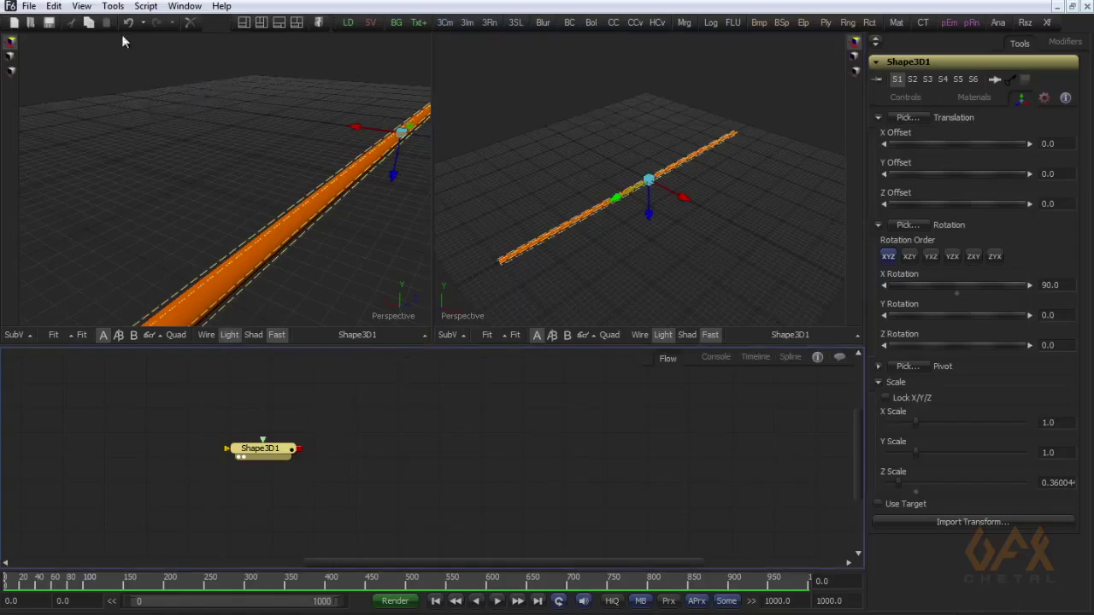
Add a Bender 3D after the cylinder and view Bender3D1 in the right viewer.
{"action": "left_click", "coordinate": [113, 6]}
{"action": "mouse_move", "coordinate": [120, 31]}
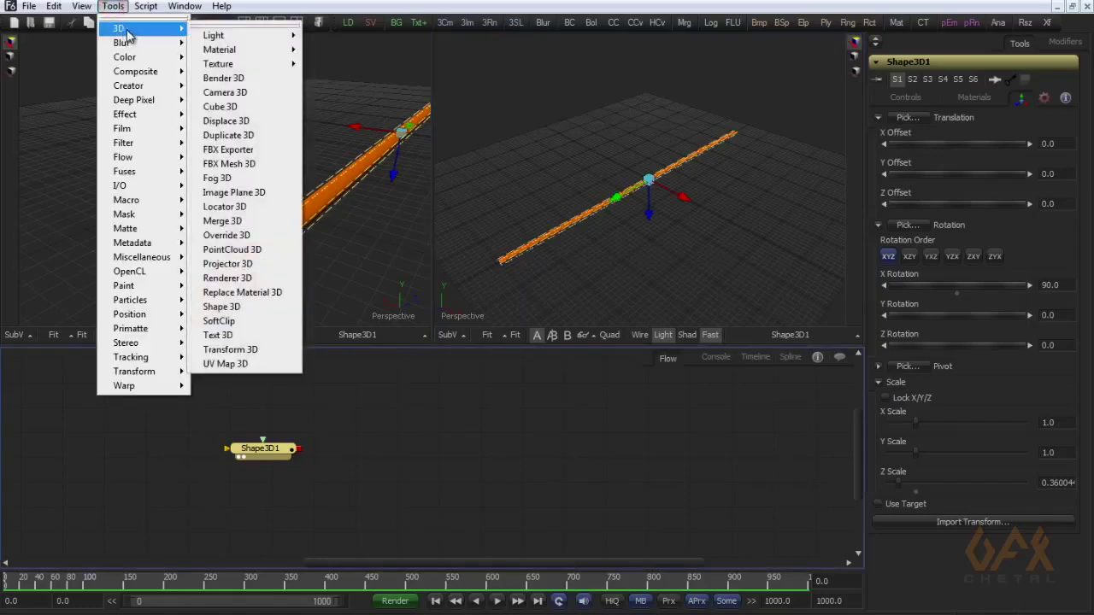
{"action": "left_click", "coordinate": [224, 78]}
{"action": "left_click_drag", "start_coordinate": [357, 458], "coordinate": [559, 232]}
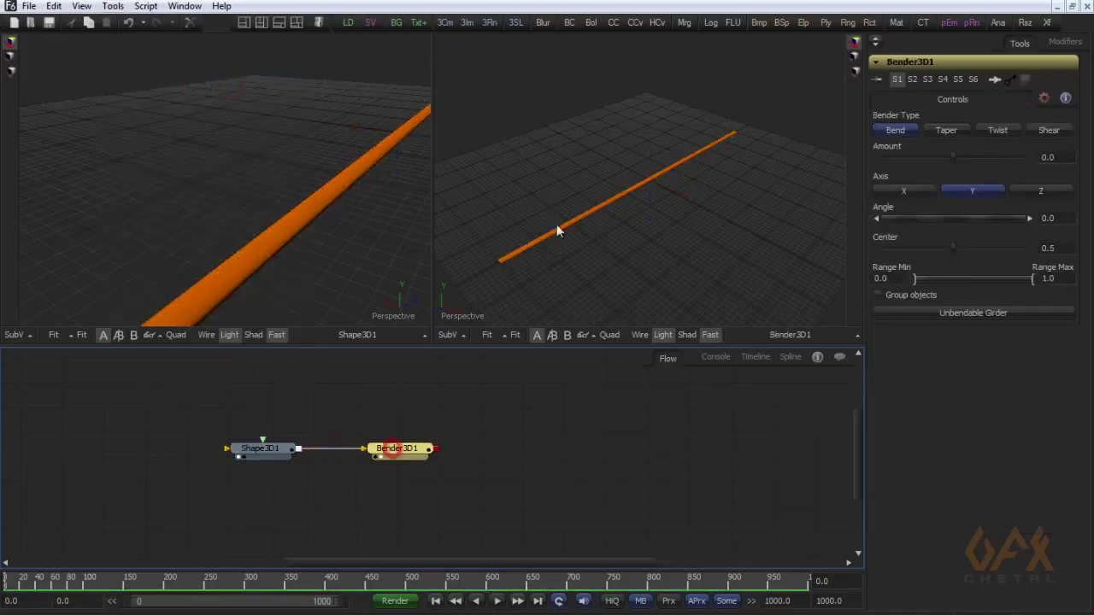
Bend the bar on the Z axis with Amount 1.0 into a closed ring.
{"action": "left_click", "coordinate": [1032, 190]}
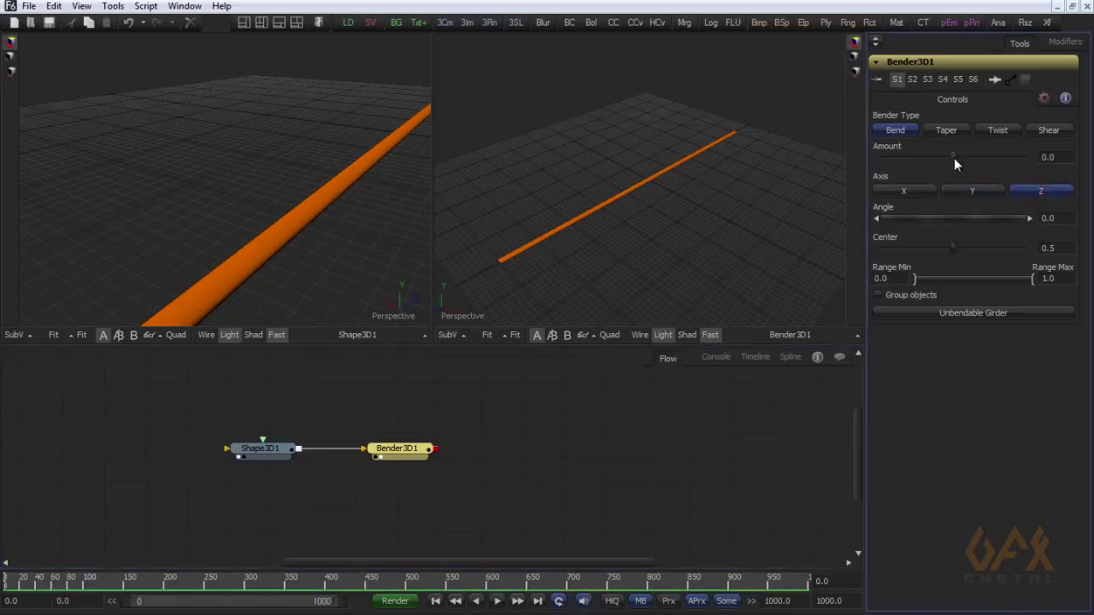
{"action": "left_click_drag", "start_coordinate": [954, 157], "coordinate": [1034, 155]}
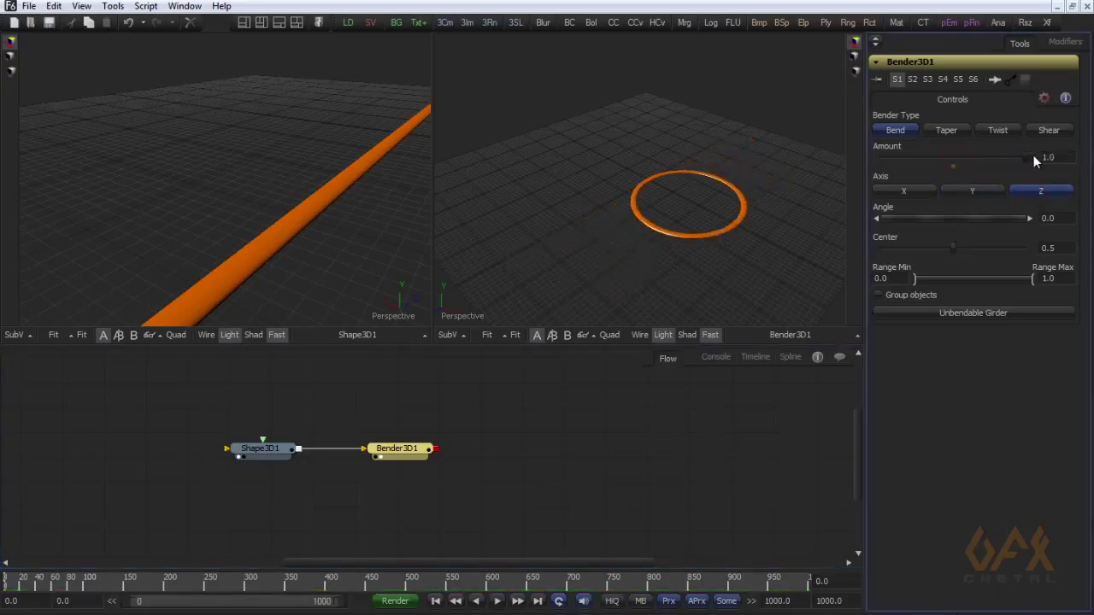
{"action": "left_click_drag", "start_coordinate": [712, 215], "coordinate": [700, 144]}
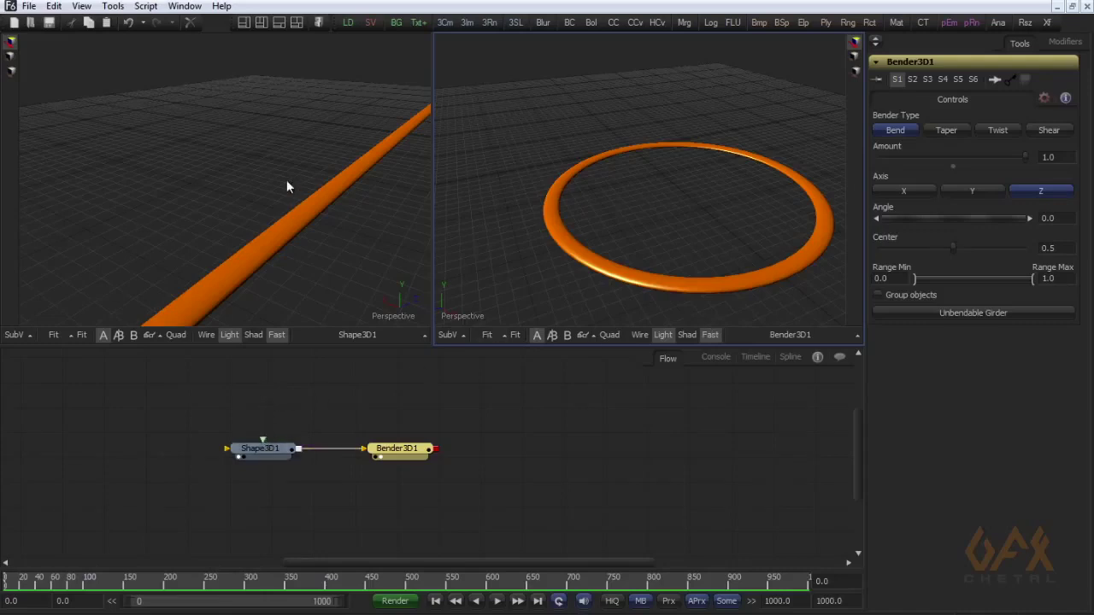
{"action": "left_click_drag", "start_coordinate": [286, 180], "coordinate": [251, 322]}
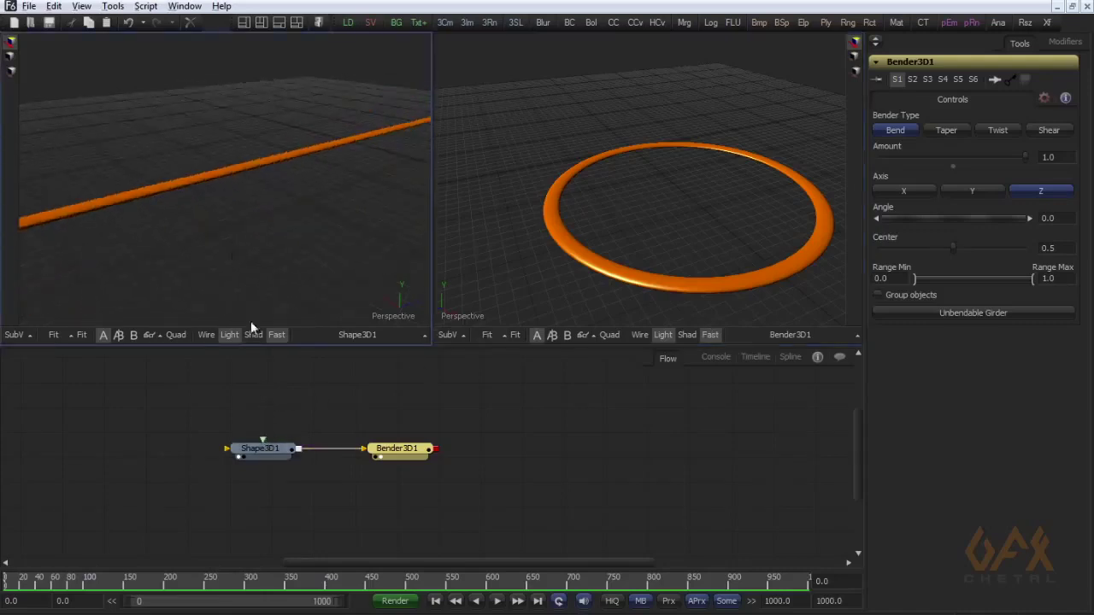
Change Shape3D1's X Rotation from 90 to 88 so the ring opens with a gap.
{"action": "left_click", "coordinate": [276, 451]}
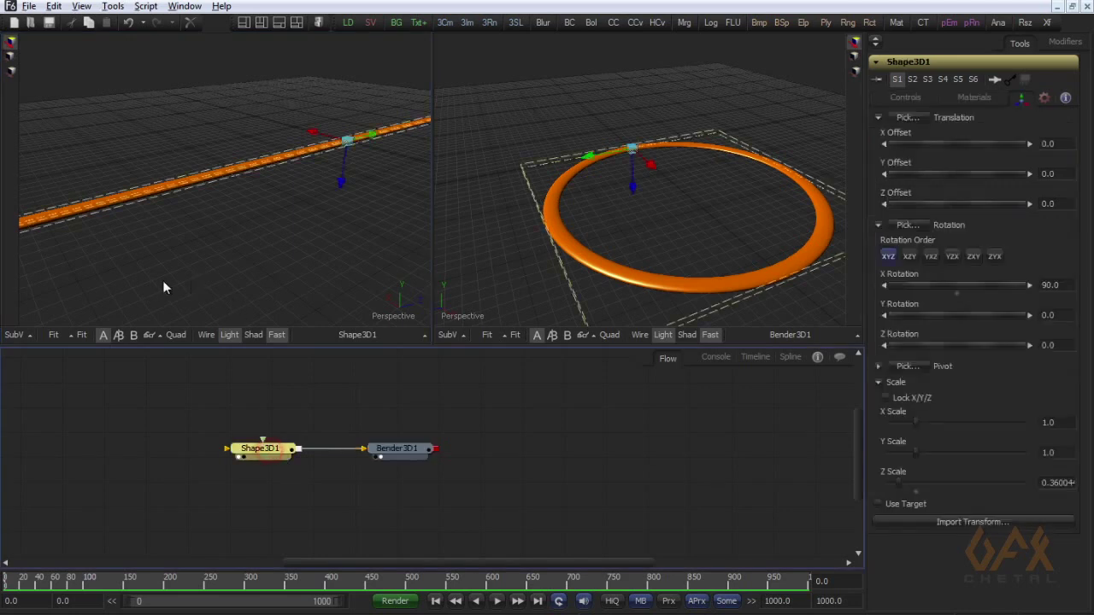
{"action": "left_click_drag", "start_coordinate": [165, 288], "coordinate": [249, 254]}
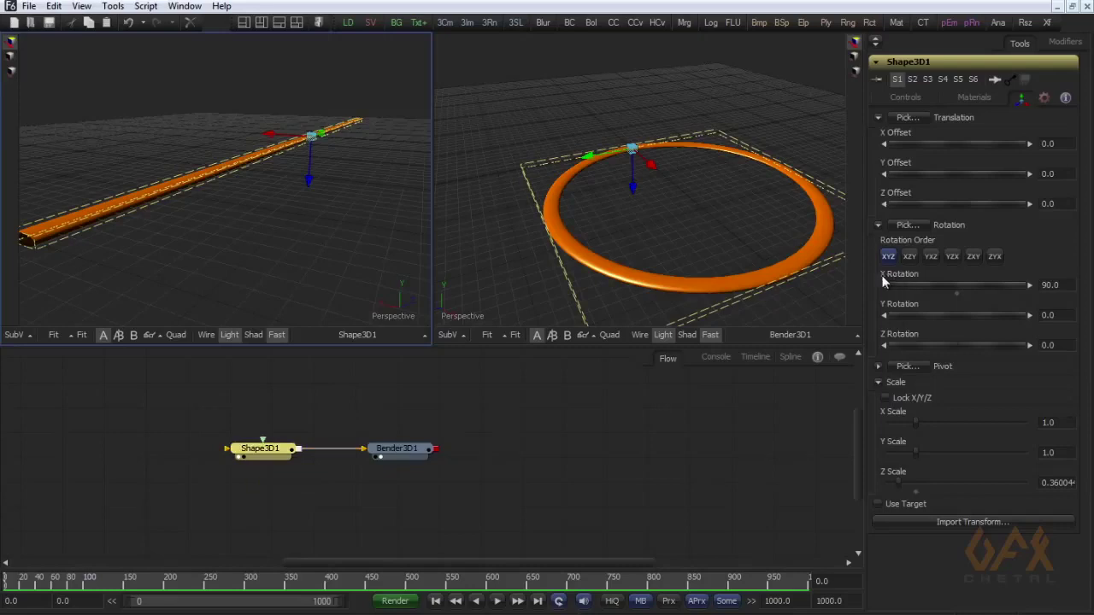
{"action": "double_click", "coordinate": [1060, 286]}
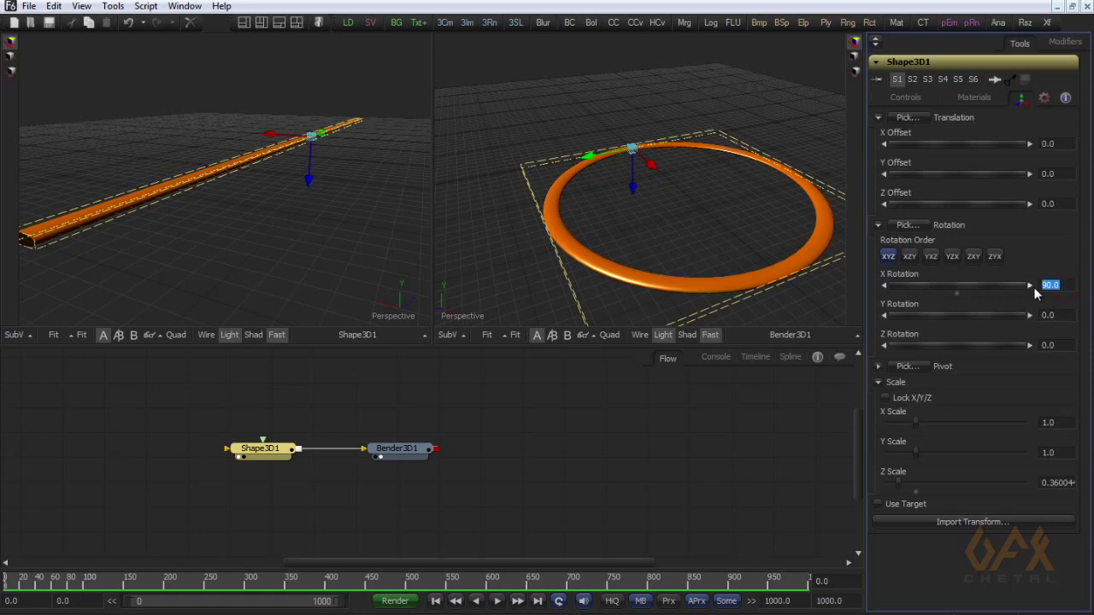
{"action": "type", "text": "88"}
{"action": "key", "text": "Return"}
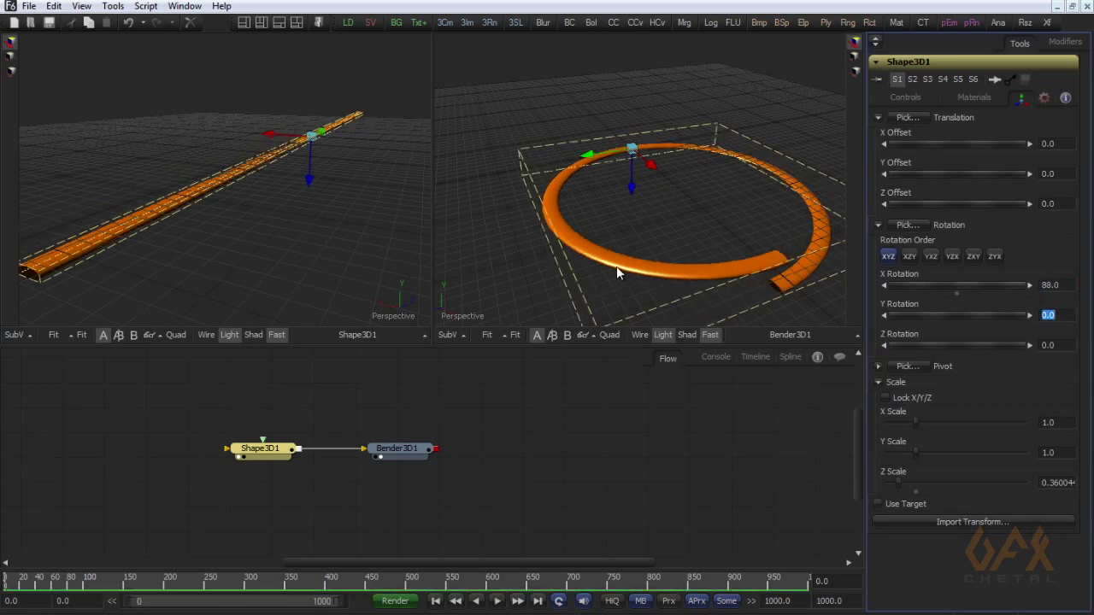
{"action": "left_click_drag", "start_coordinate": [669, 272], "coordinate": [642, 249]}
{"action": "left_click_drag", "start_coordinate": [325, 226], "coordinate": [171, 272]}
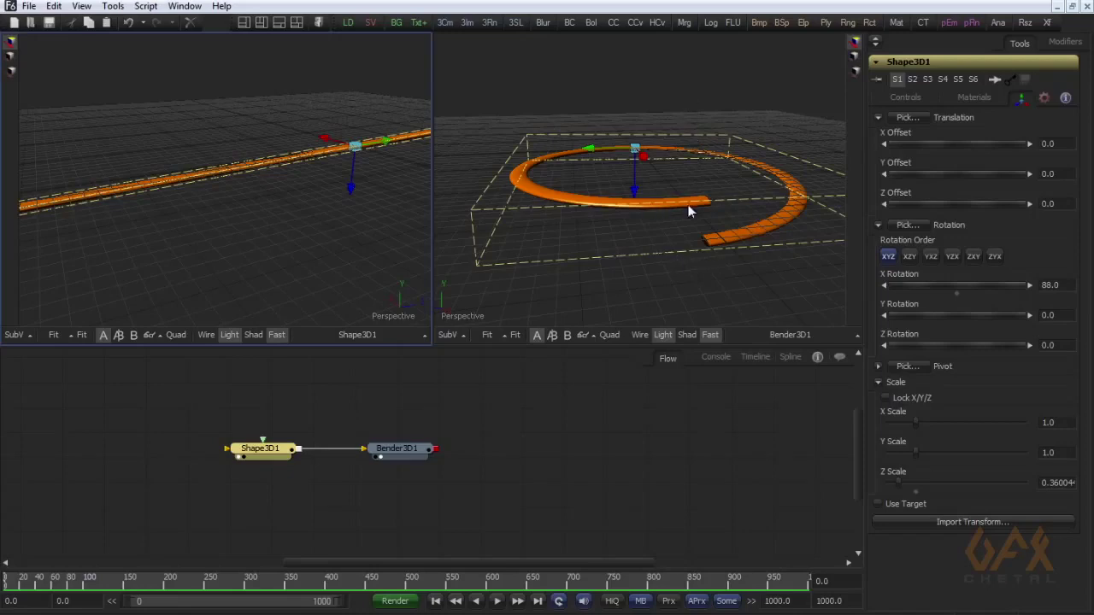
{"action": "left_click_drag", "start_coordinate": [398, 448], "coordinate": [374, 449]}
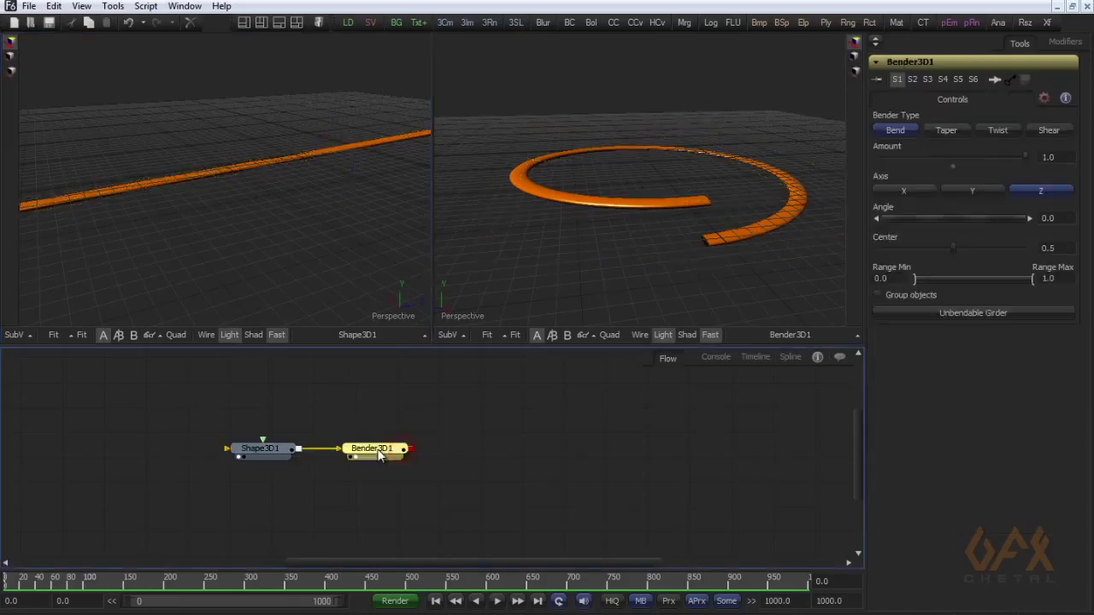
Insert a Duplicate 3D node after Bender3D1 and view Duplicate3D1 in the left viewer.
{"action": "left_click", "coordinate": [113, 6]}
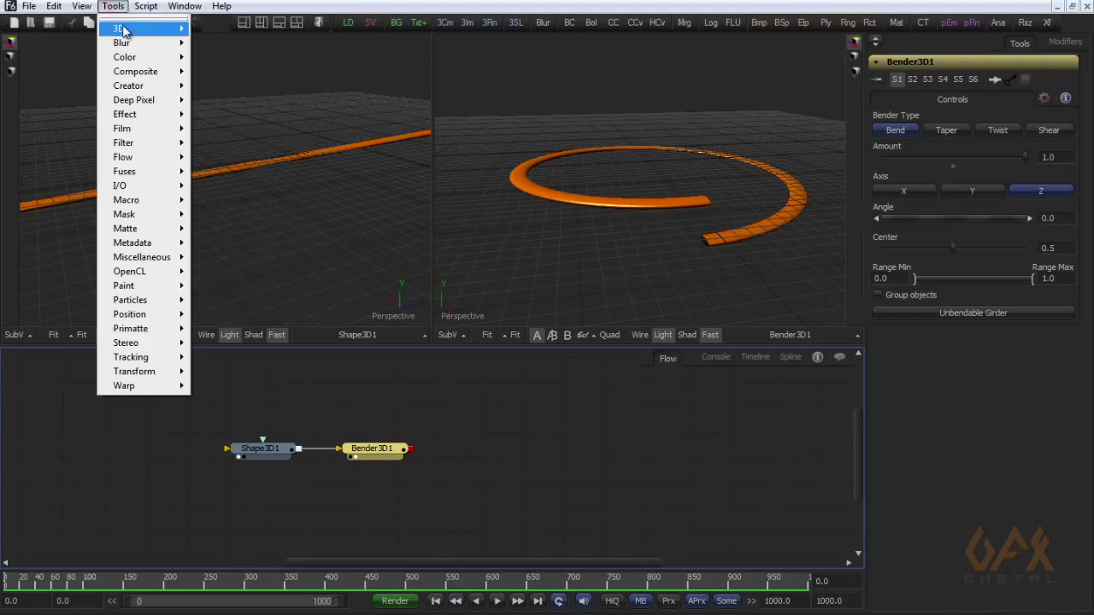
{"action": "mouse_move", "coordinate": [124, 33]}
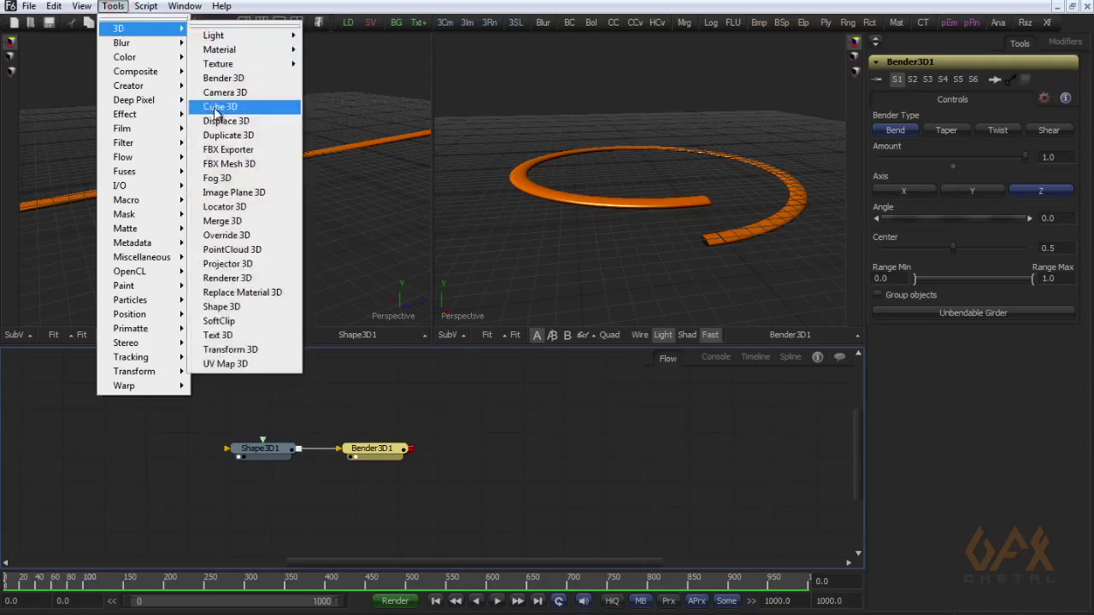
{"action": "left_click", "coordinate": [223, 136]}
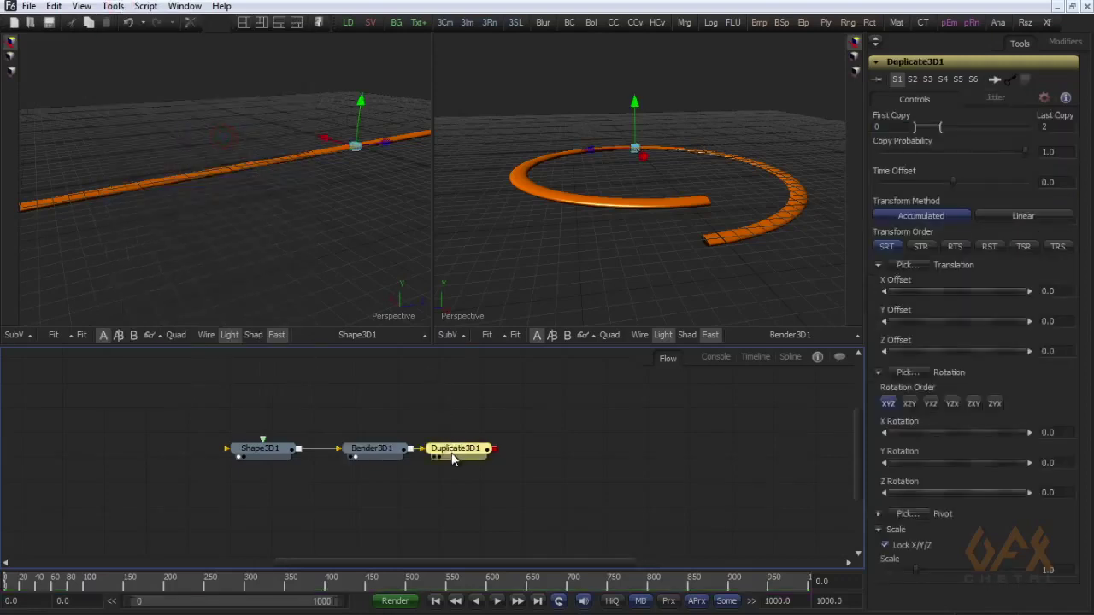
{"action": "left_click_drag", "start_coordinate": [451, 453], "coordinate": [265, 235]}
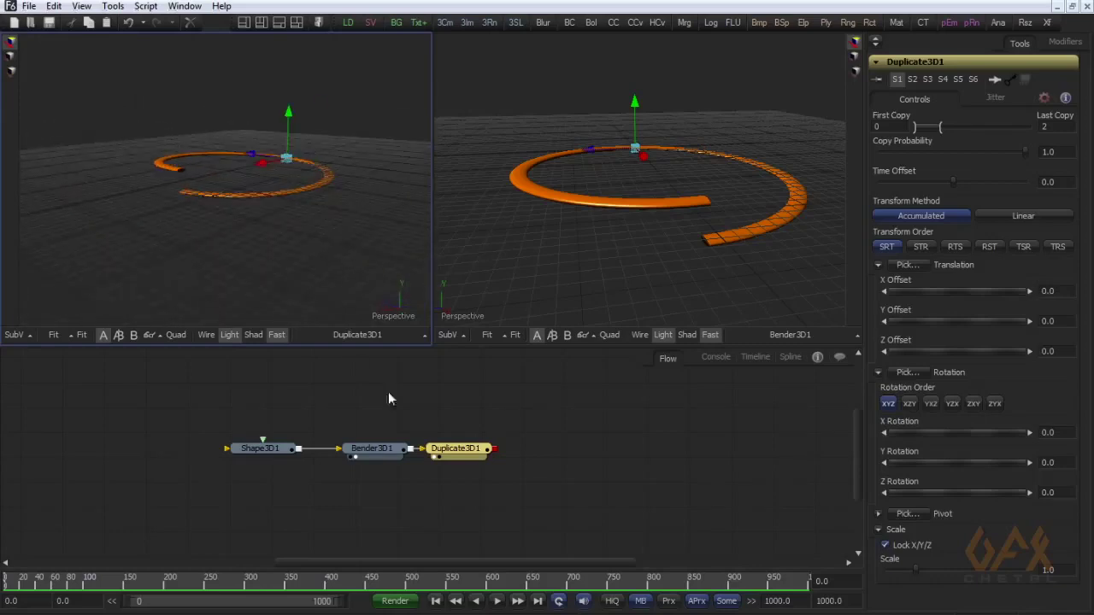
Set Duplicate3D1's Last Copy to 10 and Y Offset to about 0.69.
{"action": "left_click", "coordinate": [1059, 127]}
{"action": "type", "text": "1"}
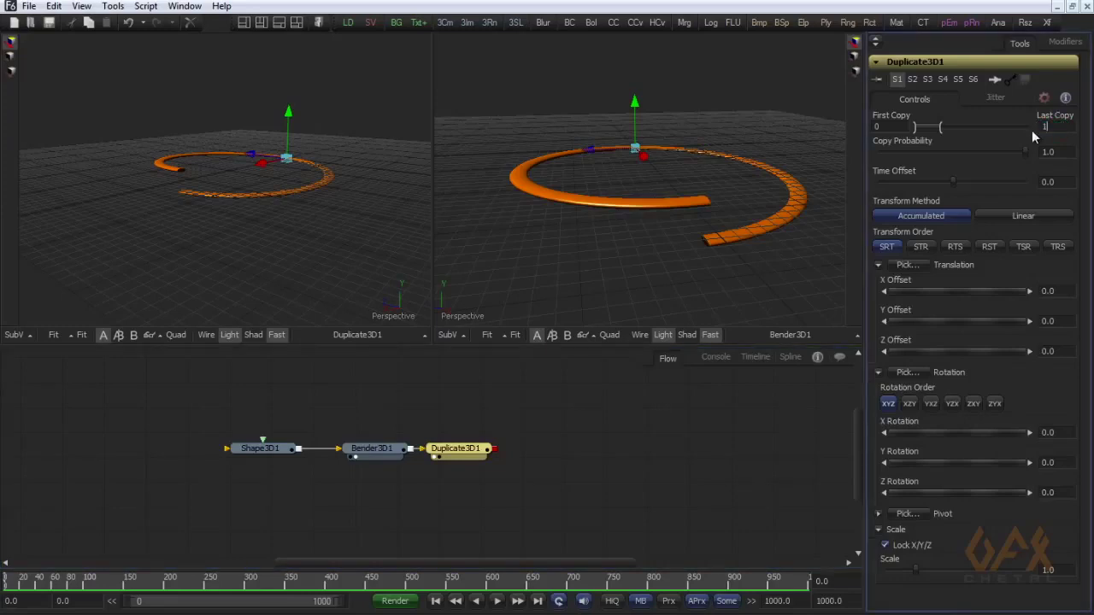
{"action": "type", "text": "0"}
{"action": "key", "text": "Tab"}
{"action": "left_click_drag", "start_coordinate": [905, 321], "coordinate": [923, 321]}
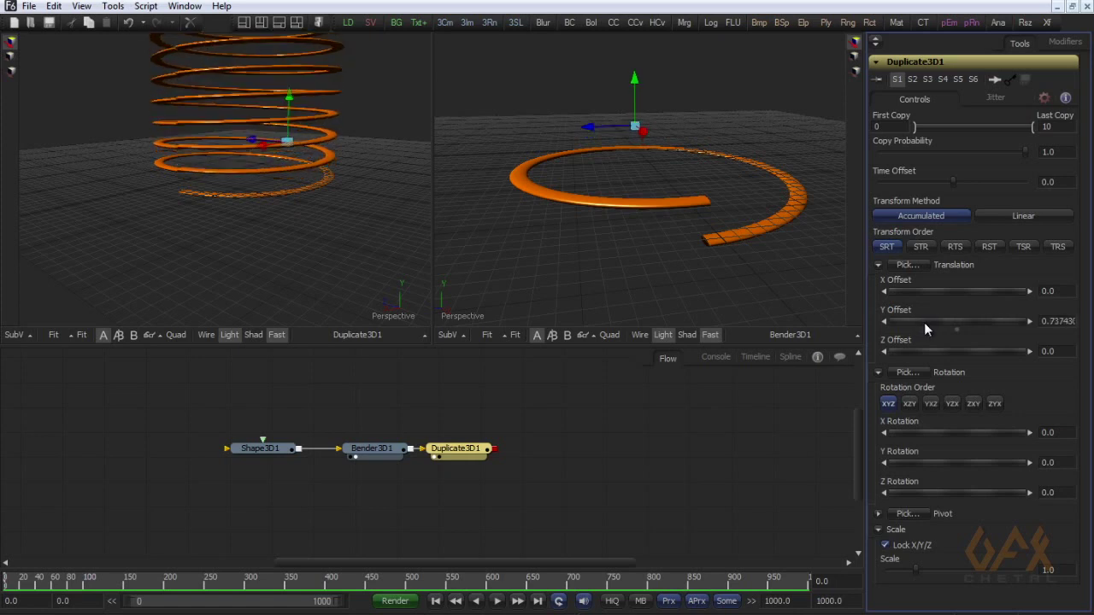
{"action": "left_click_drag", "start_coordinate": [377, 264], "coordinate": [168, 150]}
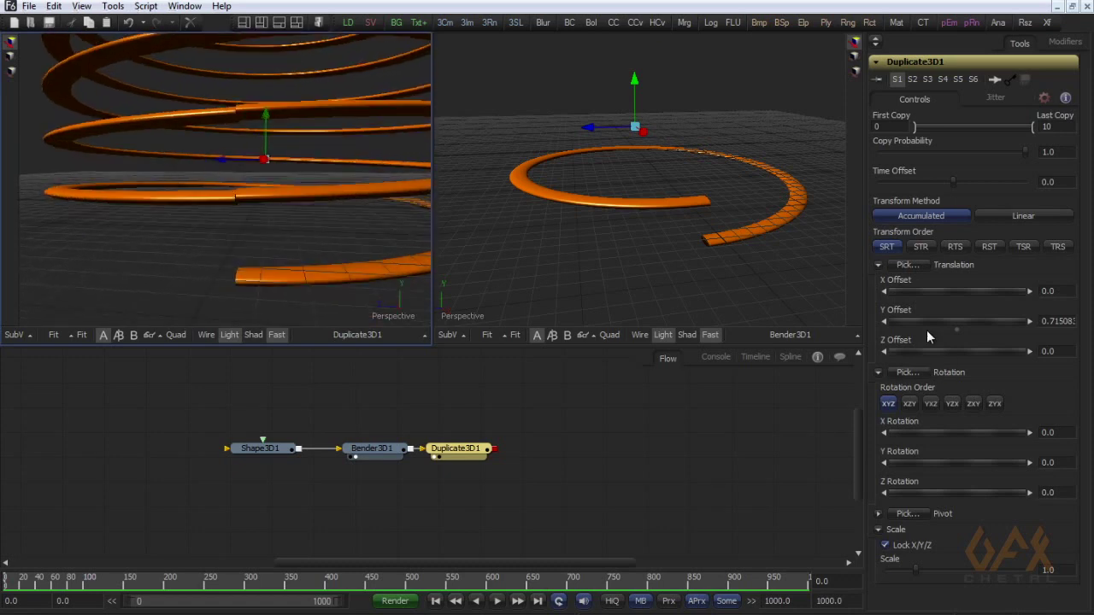
{"action": "left_click_drag", "start_coordinate": [922, 322], "coordinate": [922, 322]}
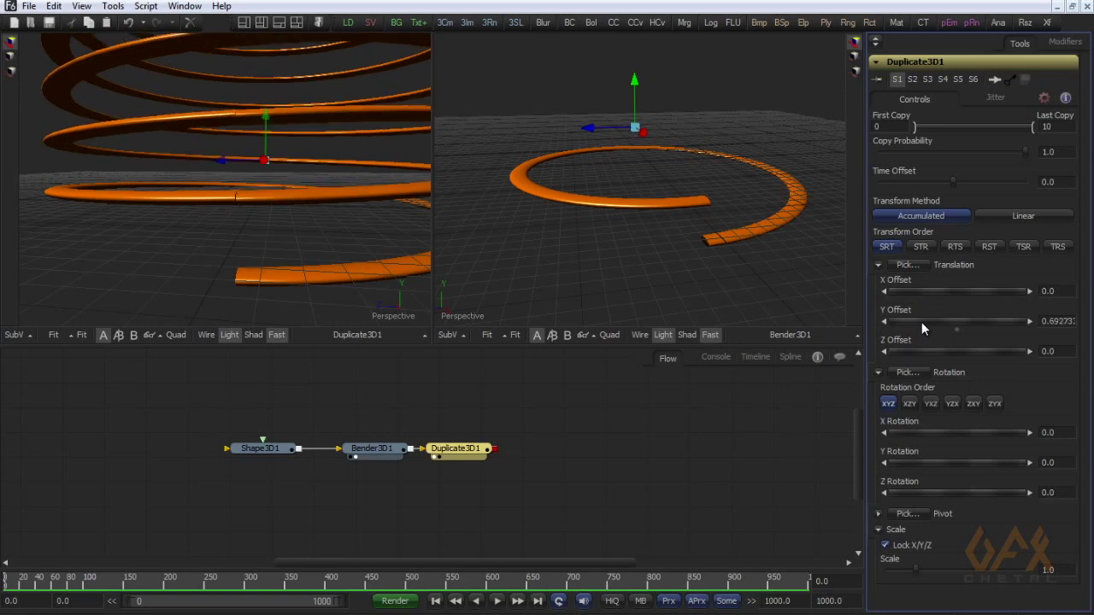
{"action": "left_click_drag", "start_coordinate": [229, 232], "coordinate": [191, 249]}
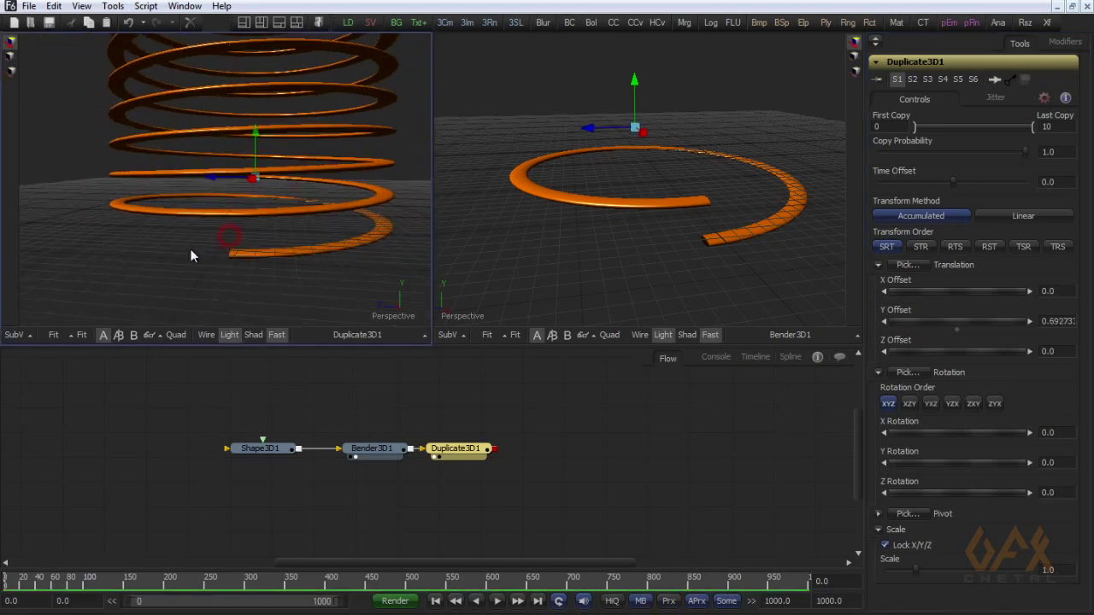
Change Shape3D1's X Rotation to 87, then reselect Duplicate3D1 for its offset controls.
{"action": "left_click", "coordinate": [266, 452]}
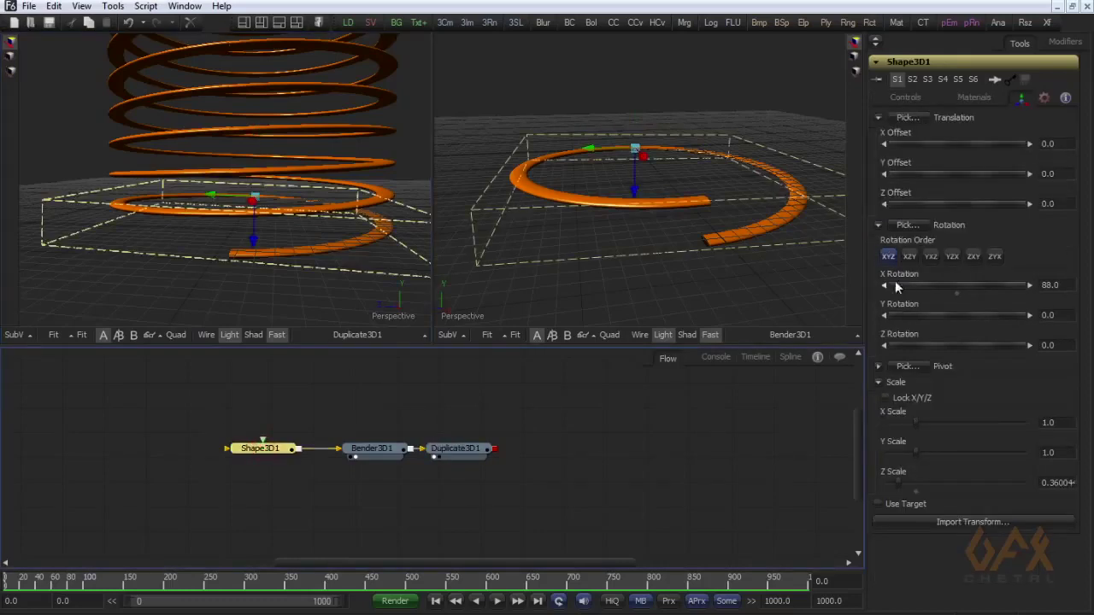
{"action": "left_click", "coordinate": [1050, 285]}
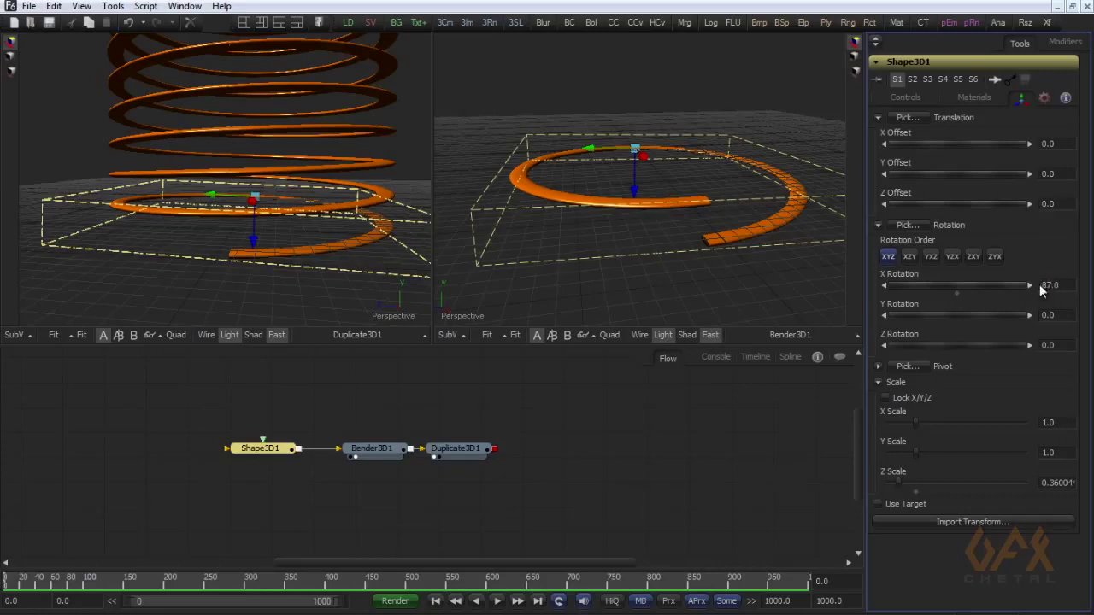
{"action": "type", "text": "87.0"}
{"action": "key", "text": "Return"}
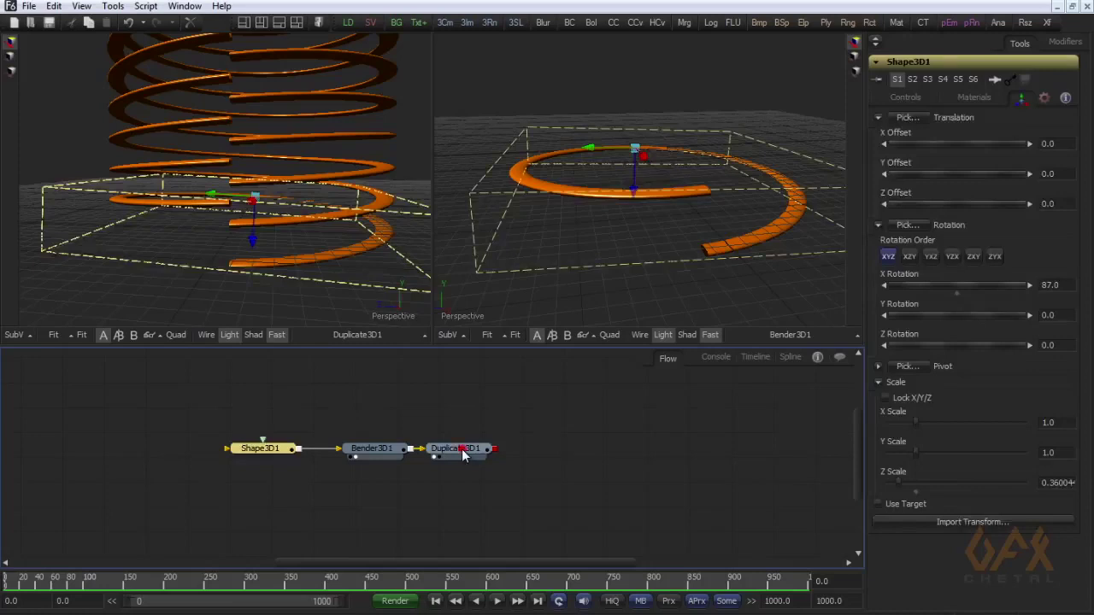
{"action": "left_click", "coordinate": [460, 448]}
{"action": "left_click", "coordinate": [956, 322]}
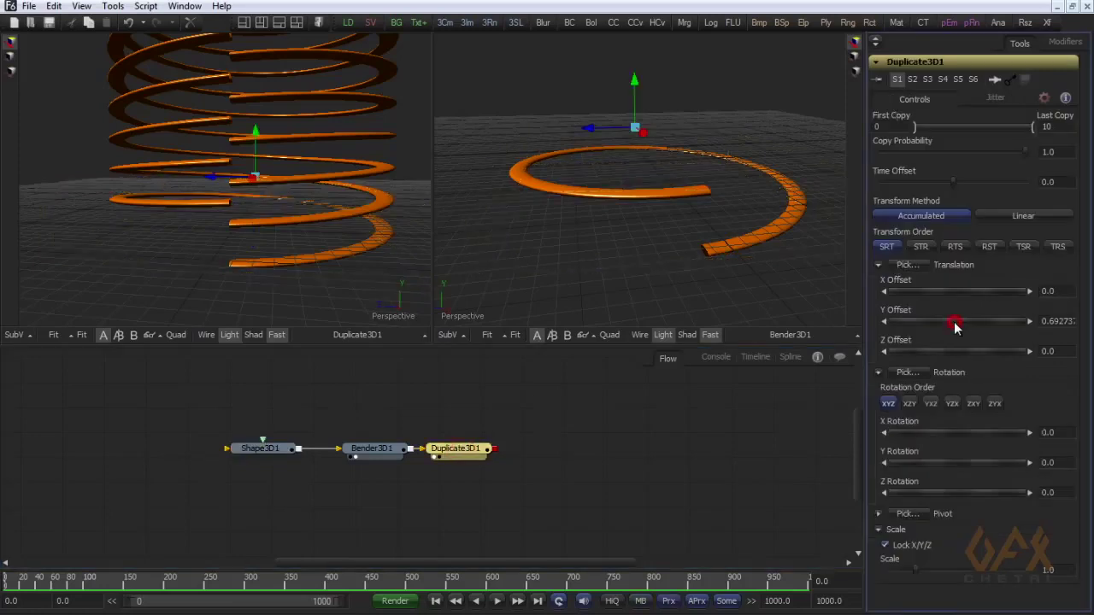
Raise Duplicate3D1's Y Offset to about 1.05 and inspect the taller spring from several angles.
{"action": "left_click_drag", "start_coordinate": [955, 322], "coordinate": [965, 319]}
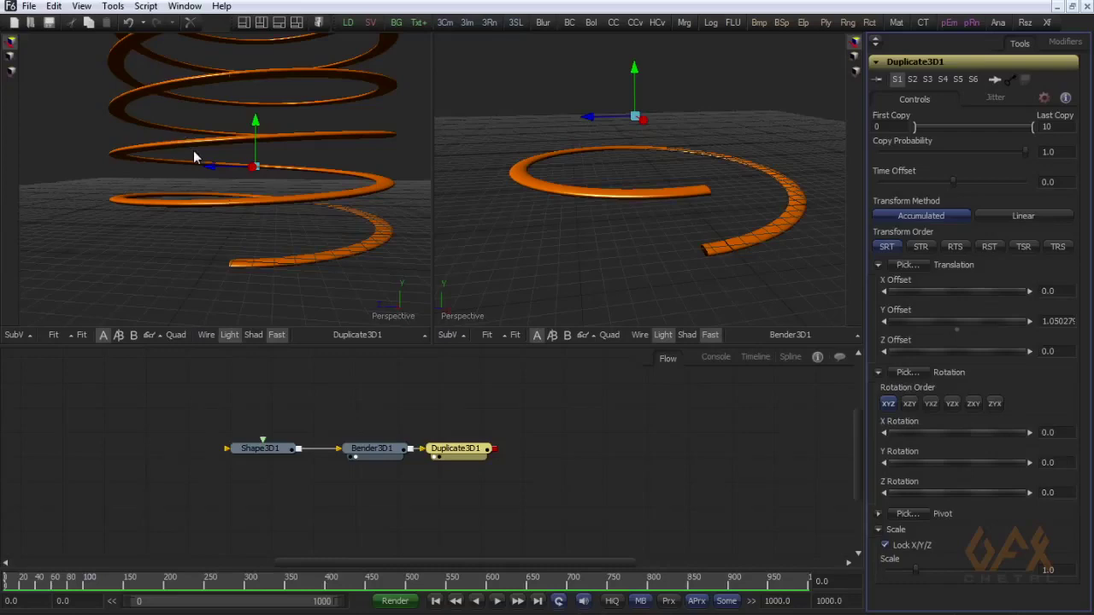
{"action": "mouse_move", "coordinate": [669, 211]}
{"action": "left_mouse_down"}
{"action": "mouse_move", "coordinate": [591, 237]}
{"action": "mouse_move", "coordinate": [667, 242]}
{"action": "mouse_move", "coordinate": [598, 227]}
{"action": "mouse_move", "coordinate": [661, 229]}
{"action": "mouse_move", "coordinate": [579, 228]}
{"action": "mouse_move", "coordinate": [663, 236]}
{"action": "mouse_move", "coordinate": [600, 244]}
{"action": "mouse_move", "coordinate": [622, 272]}
{"action": "mouse_move", "coordinate": [649, 208]}
{"action": "left_mouse_up"}
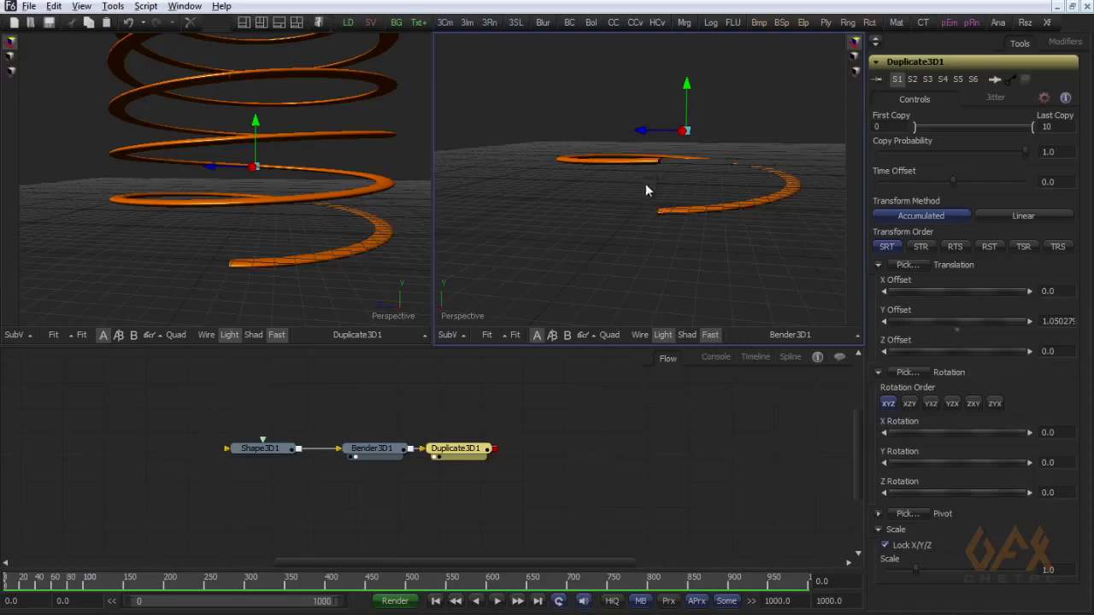
{"action": "left_click_drag", "start_coordinate": [646, 183], "coordinate": [660, 228]}
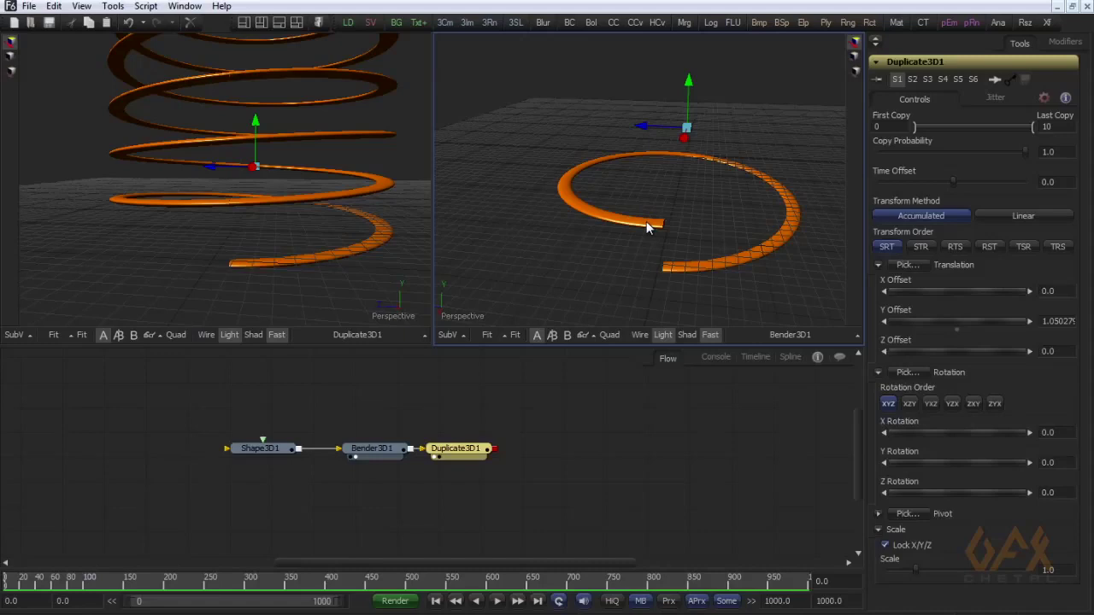
{"action": "left_click_drag", "start_coordinate": [638, 254], "coordinate": [627, 204]}
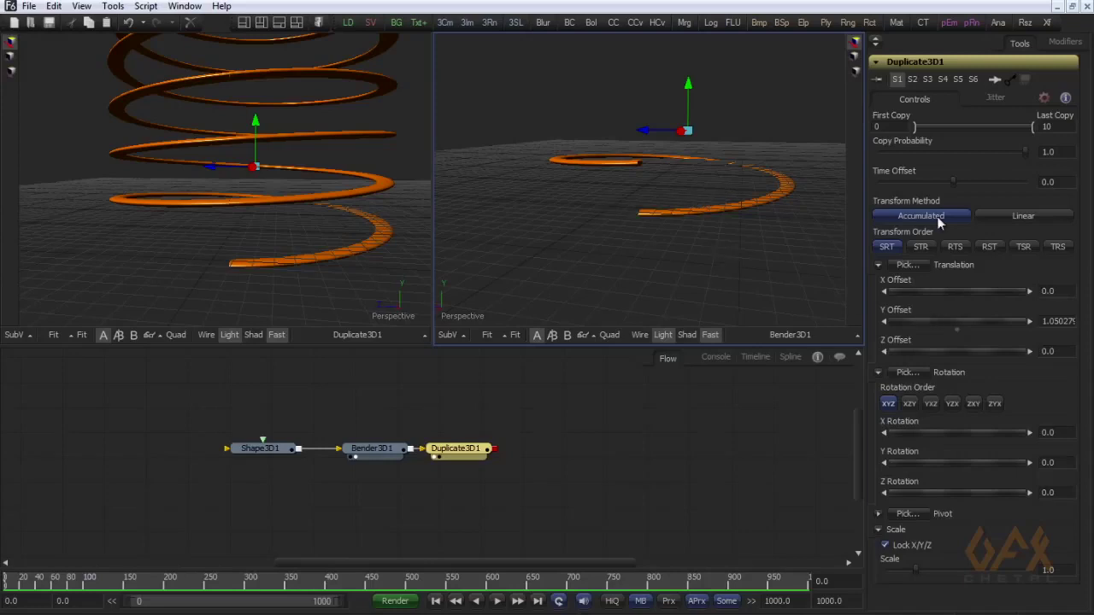
{"action": "left_click", "coordinate": [284, 452]}
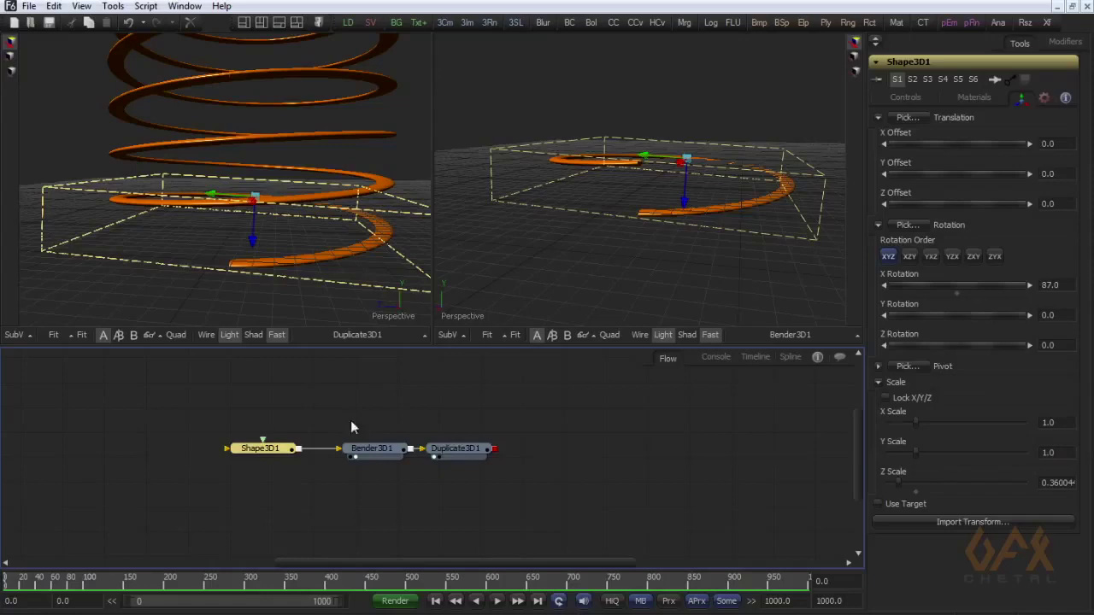
Select Duplicate3D1 with Shape3D1, expand Shape3D1's settings and scroll down to Y Offset.
{"action": "left_click", "coordinate": [458, 449]}
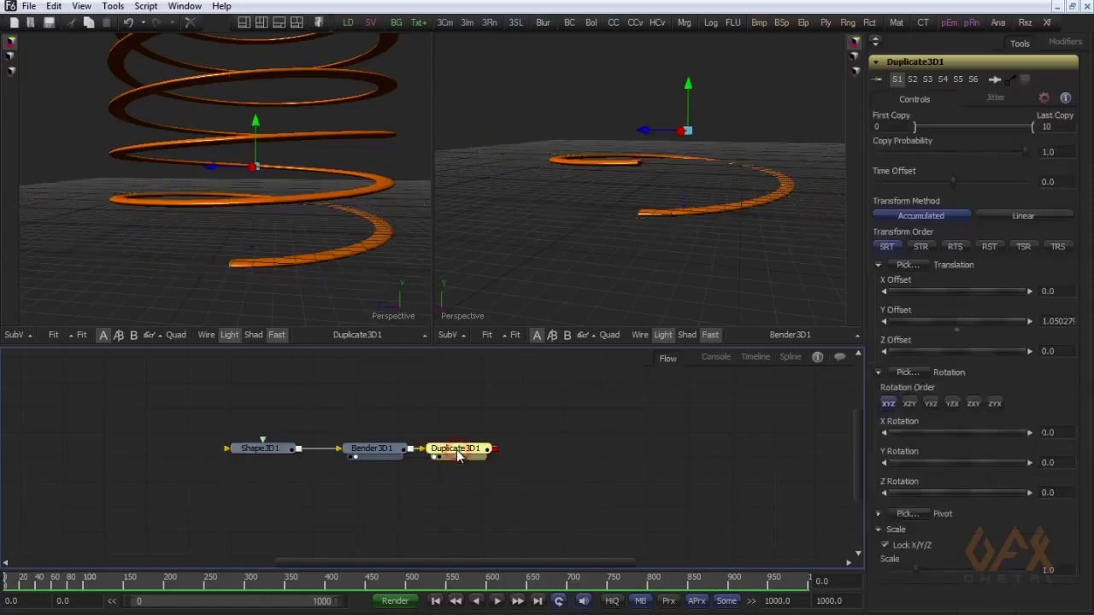
{"action": "left_click_drag", "start_coordinate": [176, 405], "coordinate": [325, 466]}
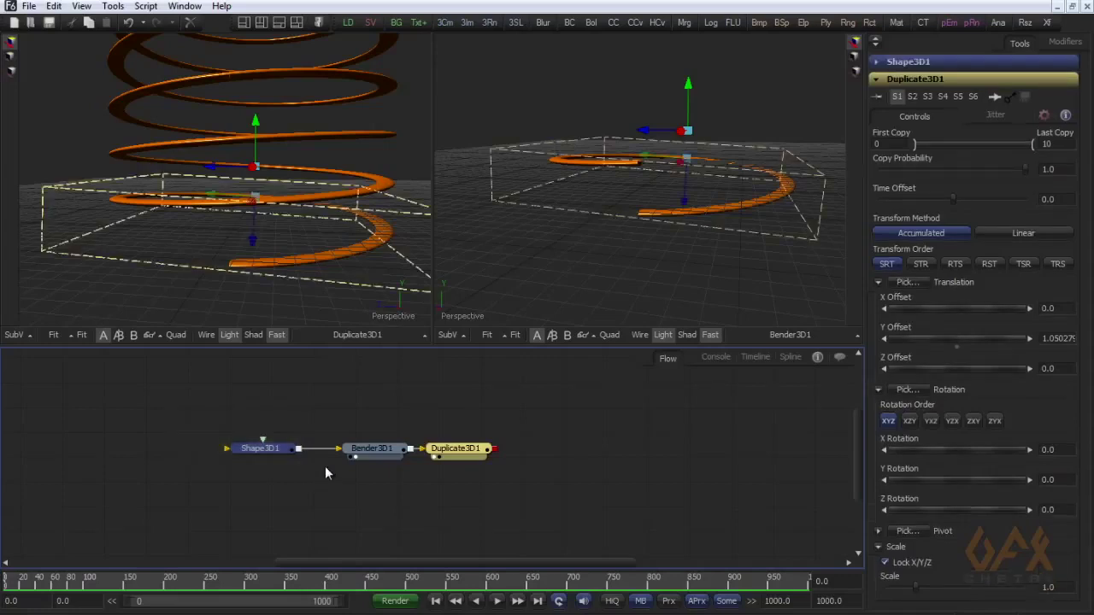
{"action": "left_click", "coordinate": [874, 68]}
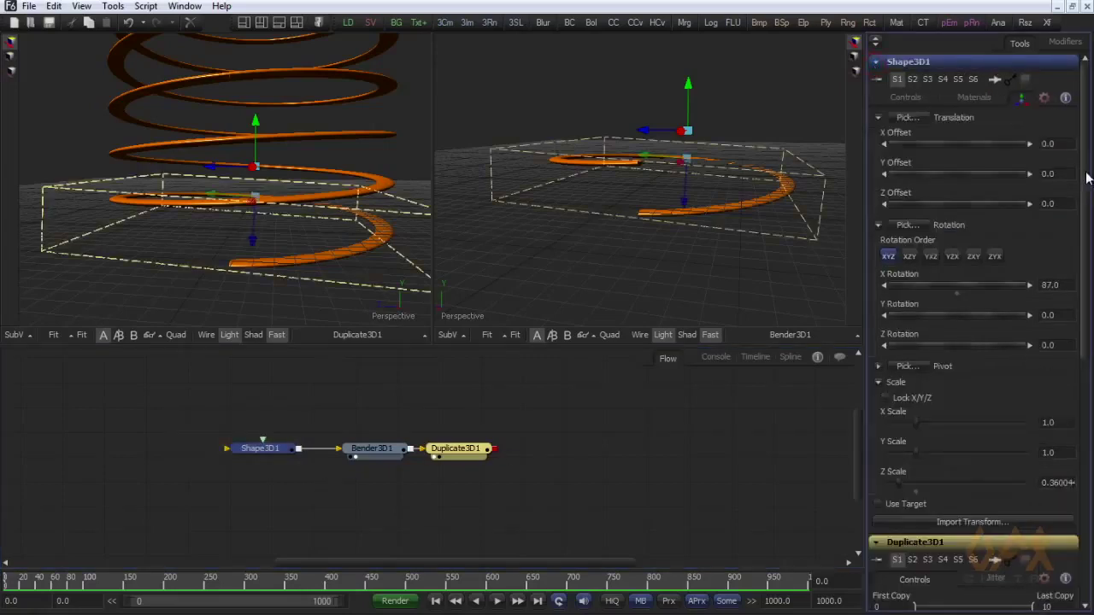
{"action": "scroll", "coordinate": [974, 342], "scroll_direction": "down", "scroll_amount": 6}
{"action": "scroll", "coordinate": [1020, 442], "scroll_direction": "down", "scroll_amount": 1}
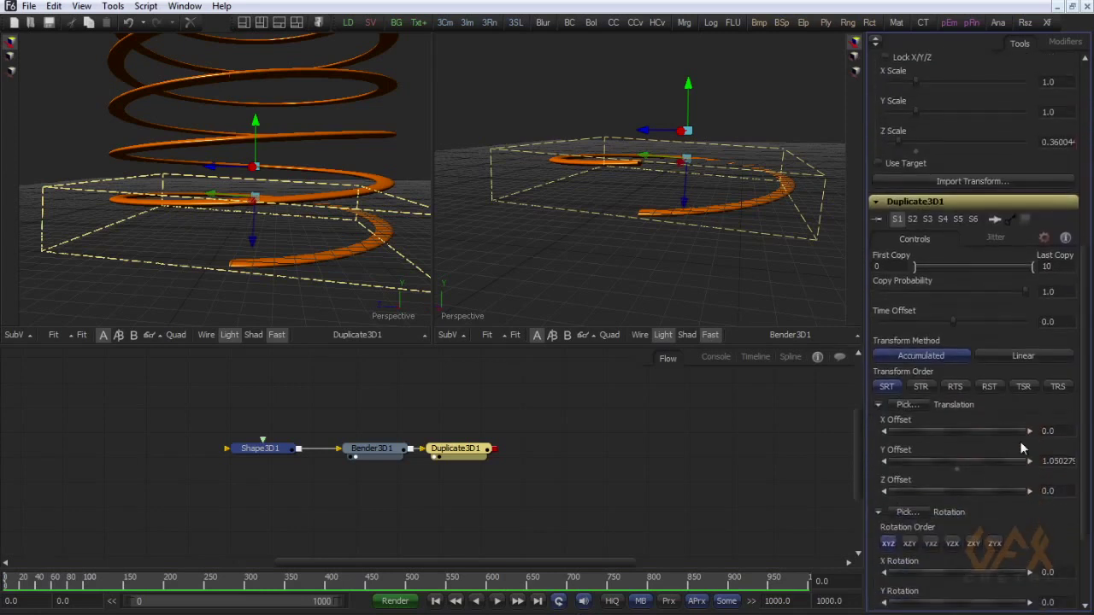
Add an expression to Duplicate3D1's Y Offset and delete its 1.050279 placeholder text.
{"action": "right_click", "coordinate": [904, 458]}
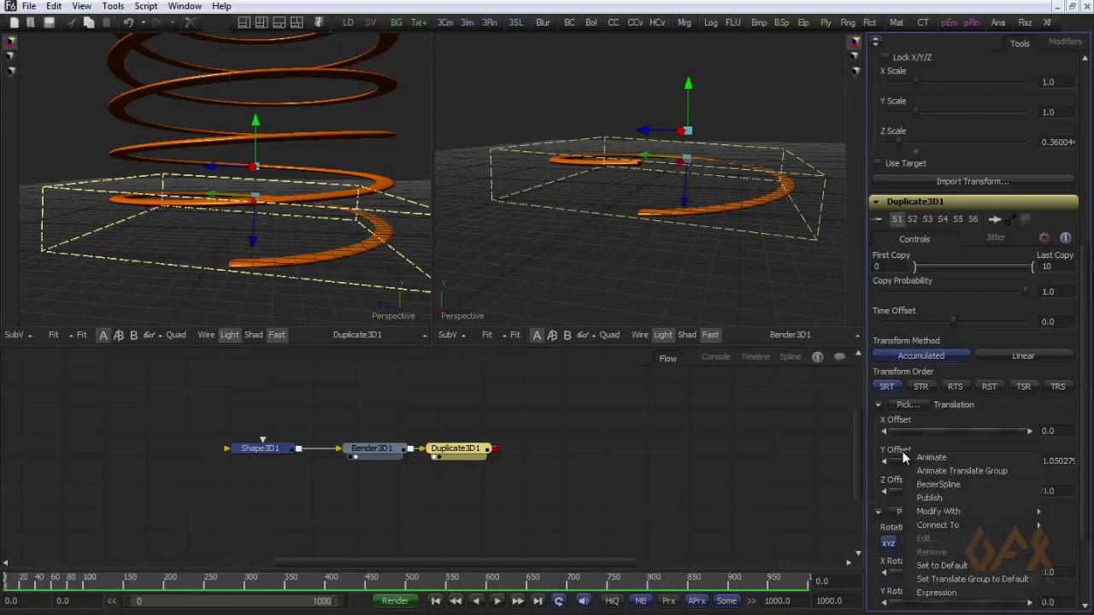
{"action": "left_click", "coordinate": [964, 593]}
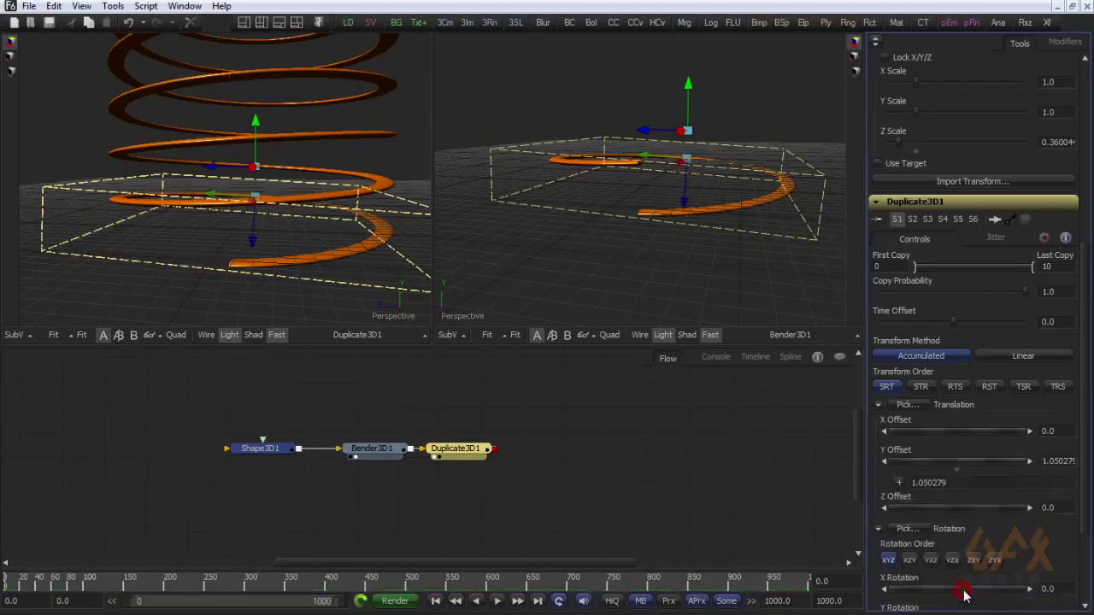
{"action": "left_click_drag", "start_coordinate": [944, 483], "coordinate": [896, 481]}
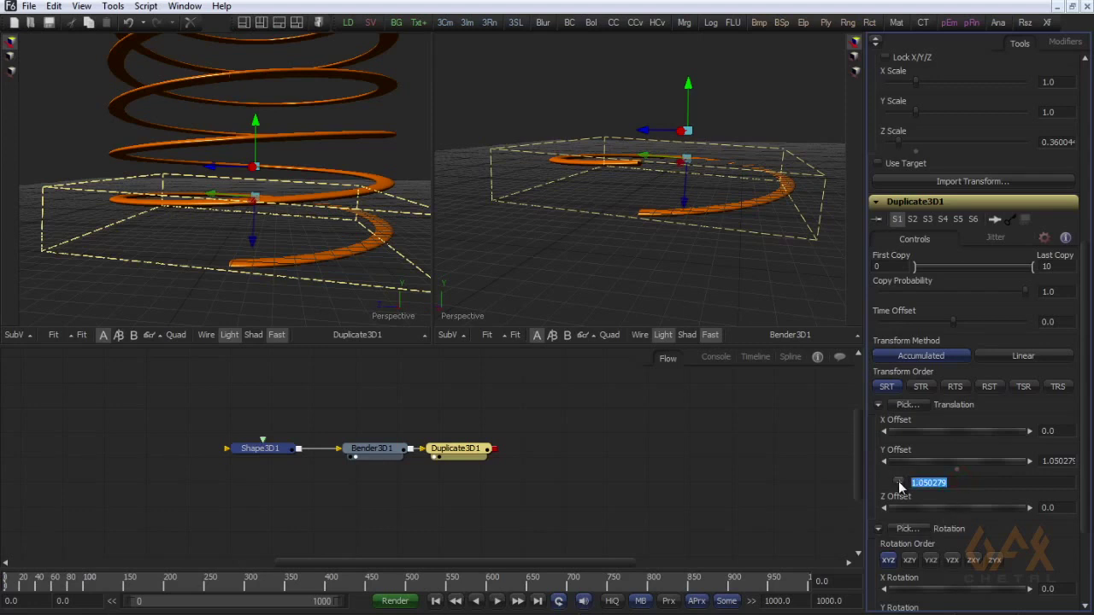
{"action": "key", "text": "BackSpace"}
{"action": "scroll", "coordinate": [1085, 164], "scroll_direction": "down", "scroll_amount": 5}
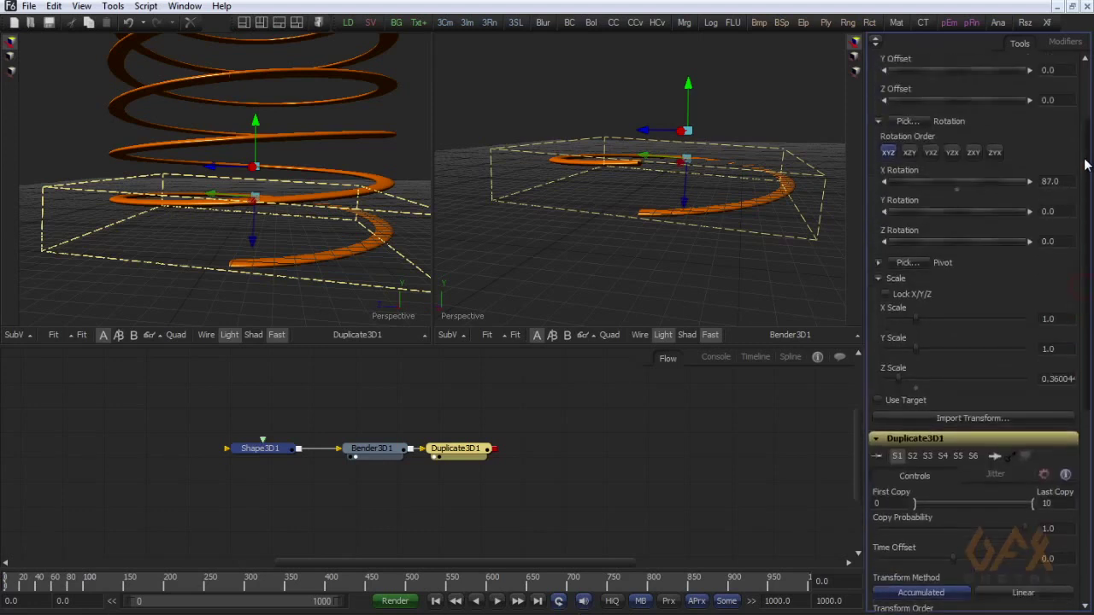
{"action": "scroll", "coordinate": [1085, 164], "scroll_direction": "up", "scroll_amount": 5}
Show Shape3D1's Controls settings to look at the cylinder parameters.
{"action": "left_click", "coordinate": [885, 96]}
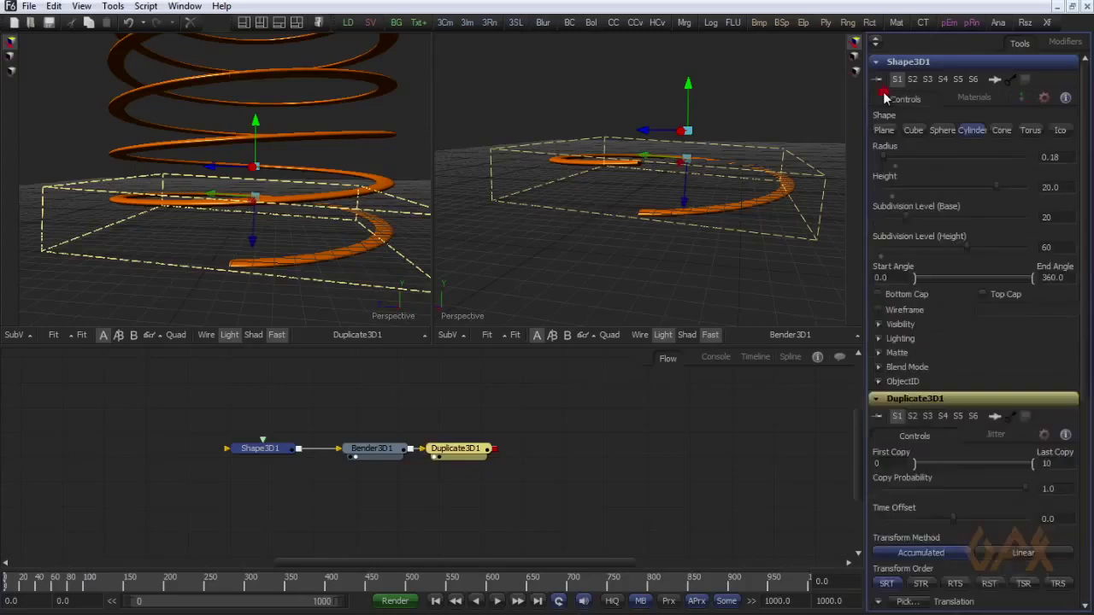
{"action": "scroll", "coordinate": [1085, 171], "scroll_direction": "down", "scroll_amount": 1}
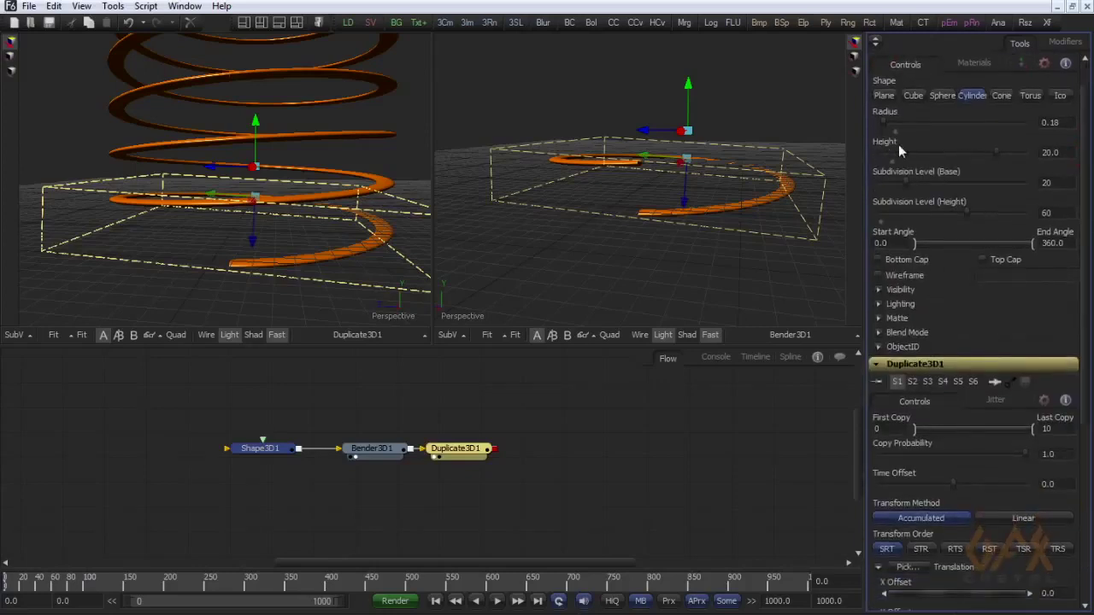
{"action": "left_click_drag", "start_coordinate": [1084, 188], "coordinate": [1089, 209]}
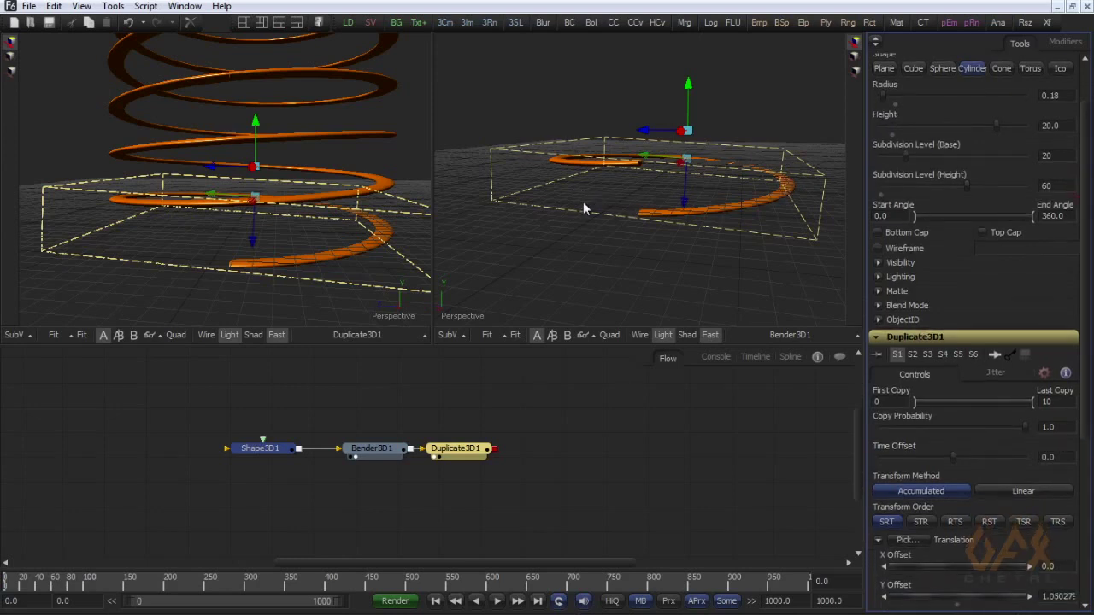
{"action": "scroll", "coordinate": [1088, 382], "scroll_direction": "down", "scroll_amount": 3}
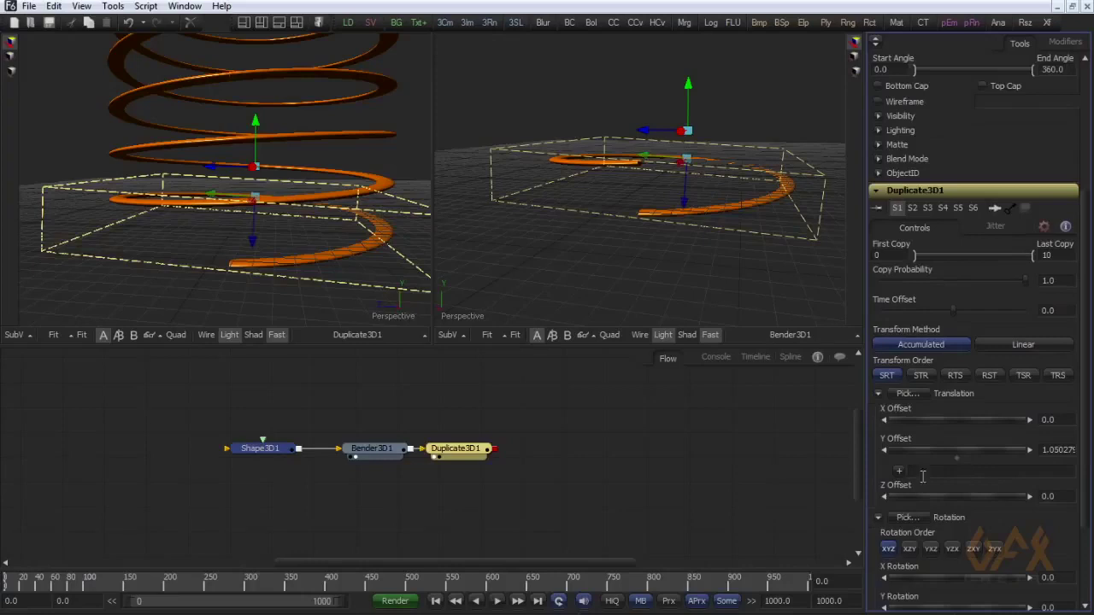
Link the Y Offset expression to Shape3D1's cylinder Height (20.0) and append a *.
{"action": "left_click", "coordinate": [910, 471]}
{"action": "left_click_drag", "start_coordinate": [899, 473], "coordinate": [888, 60]}
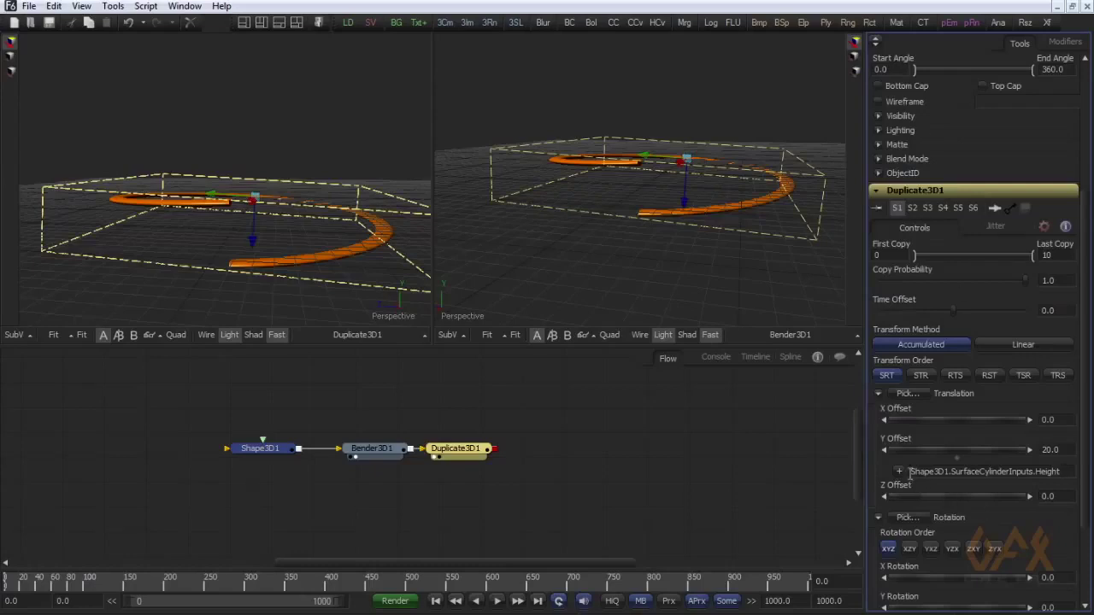
{"action": "left_click_drag", "start_coordinate": [911, 472], "coordinate": [1065, 474]}
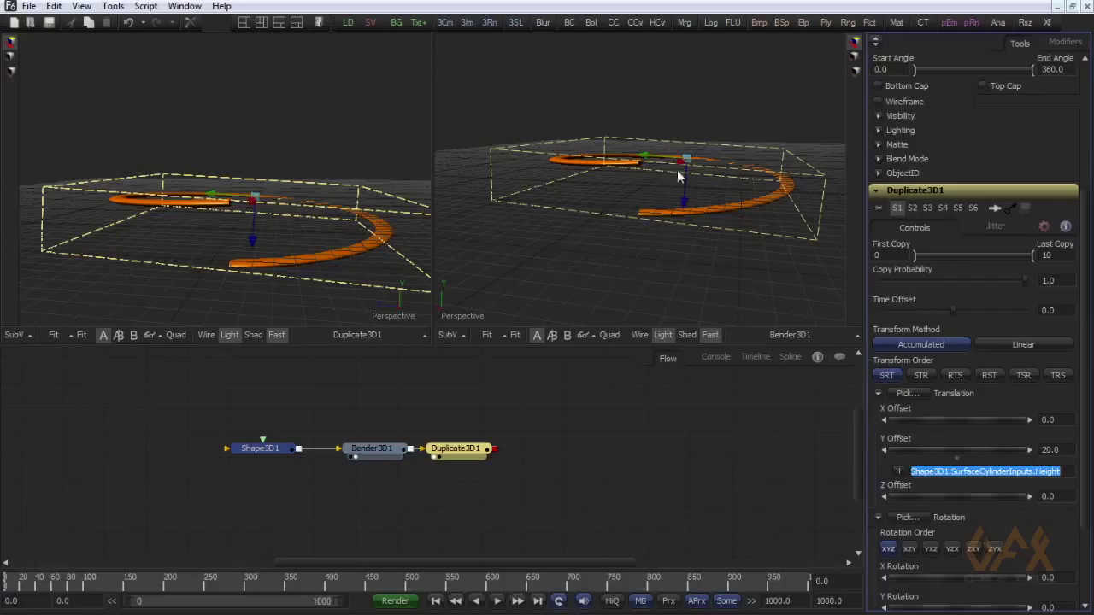
{"action": "left_click", "coordinate": [1066, 474]}
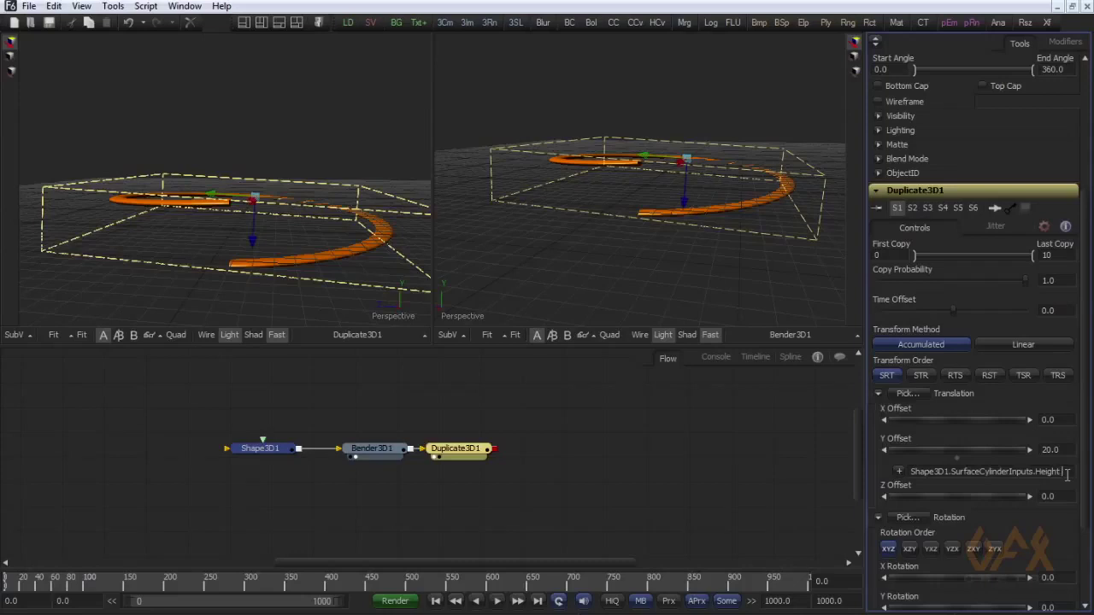
{"action": "type", "text": "*"}
Show Shape3D1's Transform settings with the Scale section collapsed.
{"action": "scroll", "coordinate": [1088, 272], "scroll_direction": "up", "scroll_amount": 3}
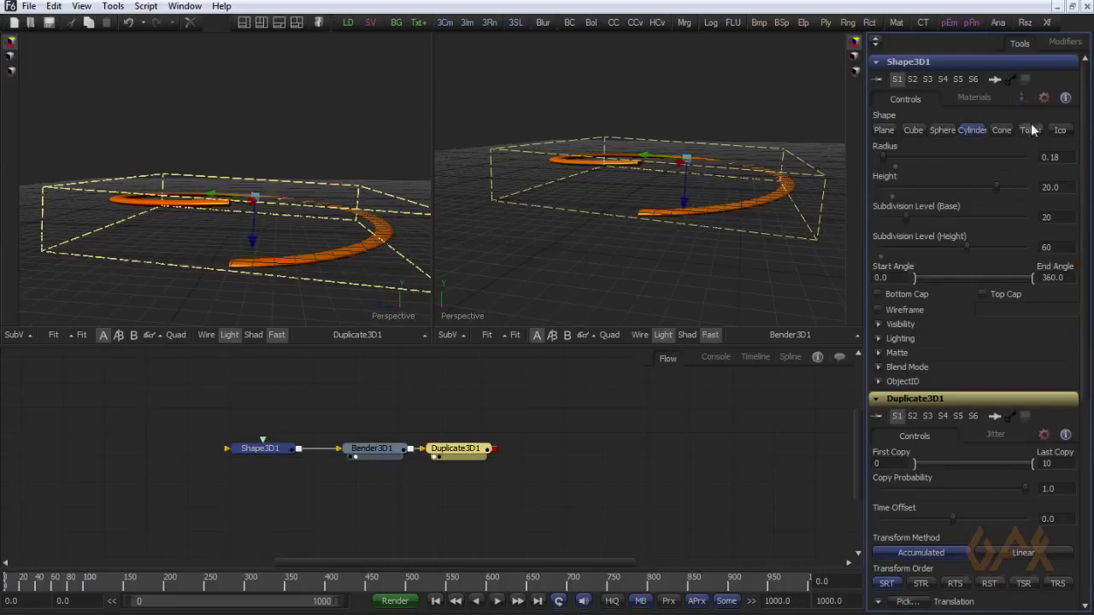
{"action": "left_click", "coordinate": [1021, 98]}
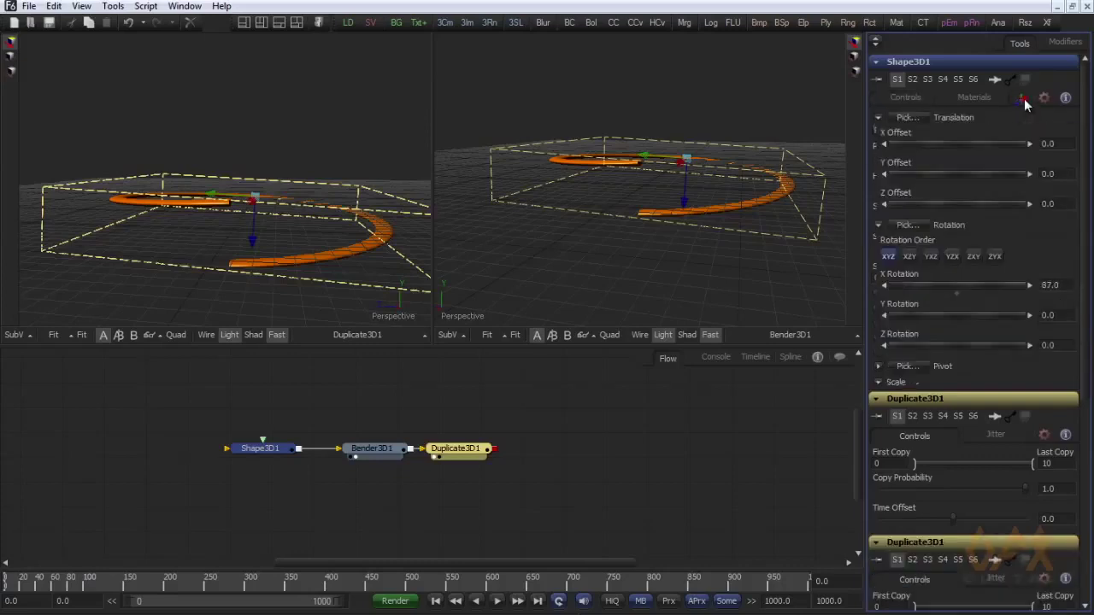
{"action": "left_click", "coordinate": [878, 382]}
{"action": "scroll", "coordinate": [1089, 271], "scroll_direction": "down", "scroll_amount": 3}
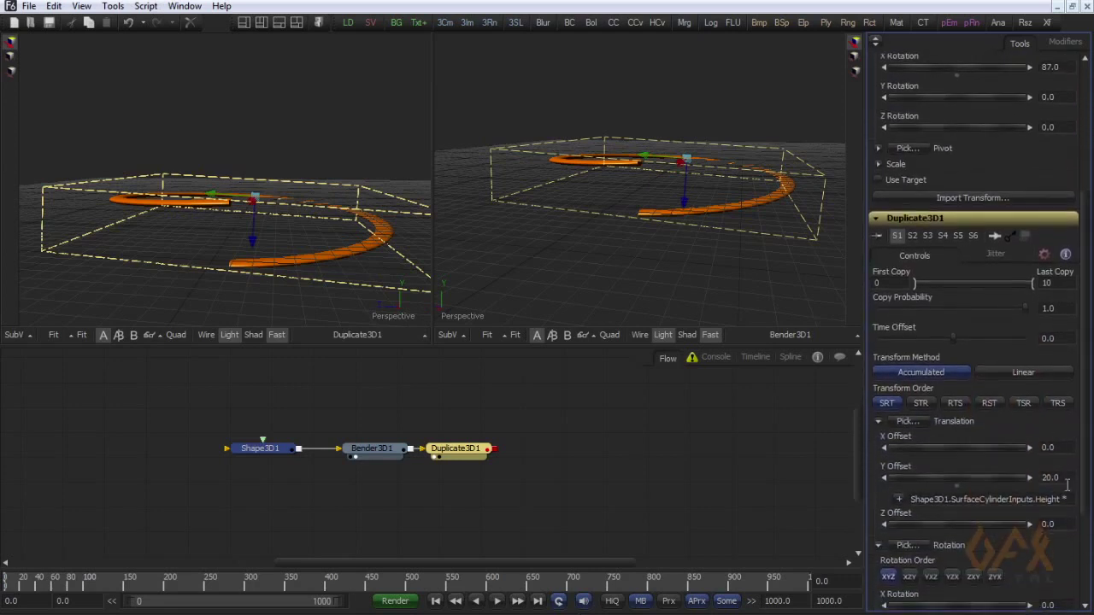
{"action": "scroll", "coordinate": [1089, 239], "scroll_direction": "up", "scroll_amount": 1}
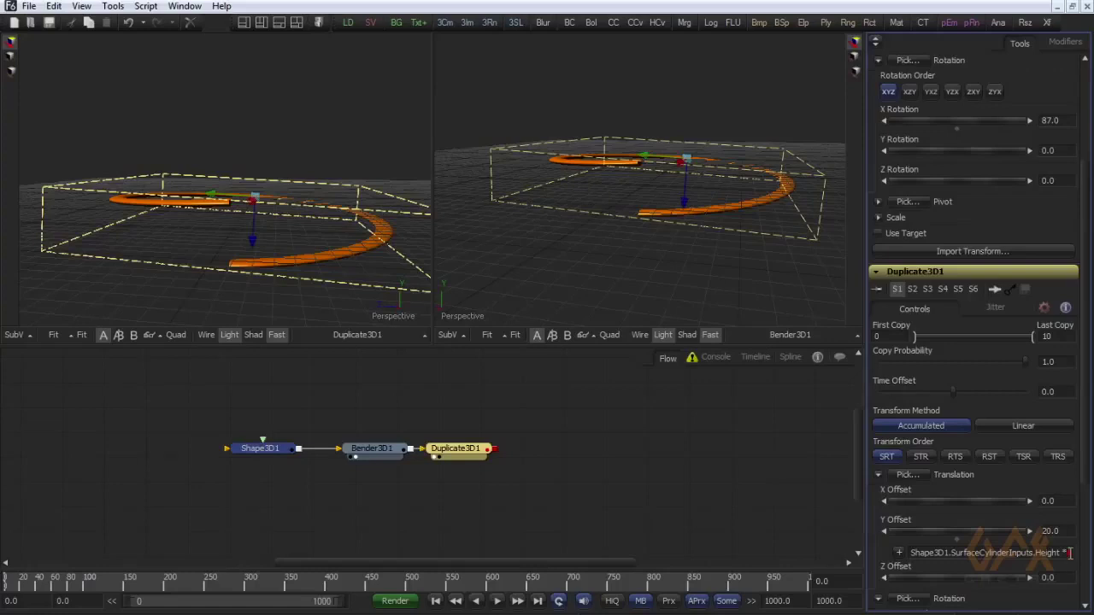
Append cos(rad()) to the Y Offset expression, with Shape3D1's X Rotation inside rad().
{"action": "left_click", "coordinate": [1069, 553]}
{"action": "type", "text": "cos"}
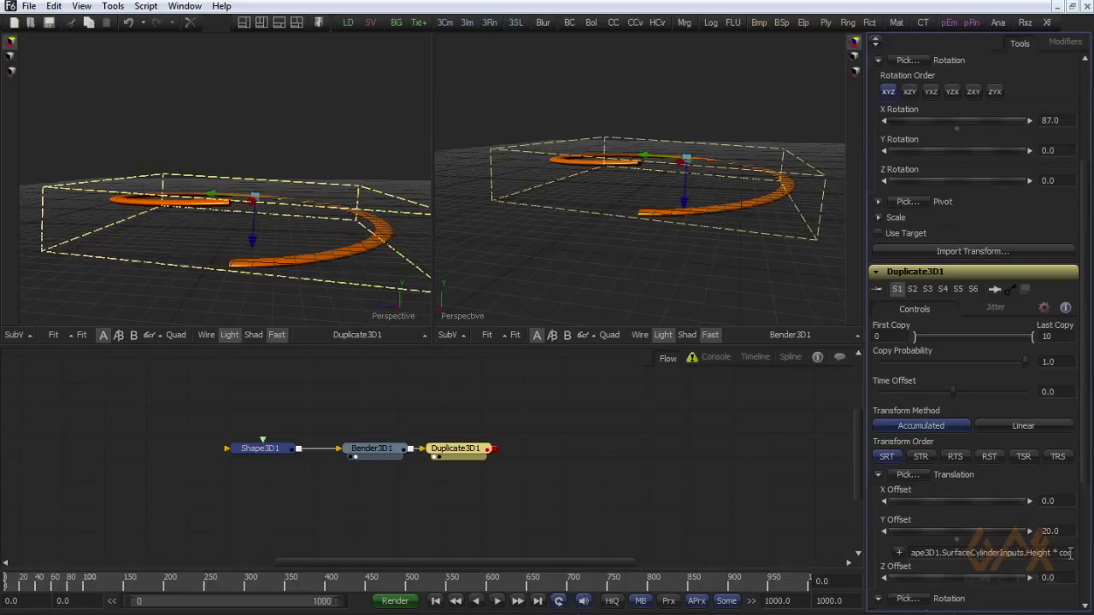
{"action": "type", "text": "("}
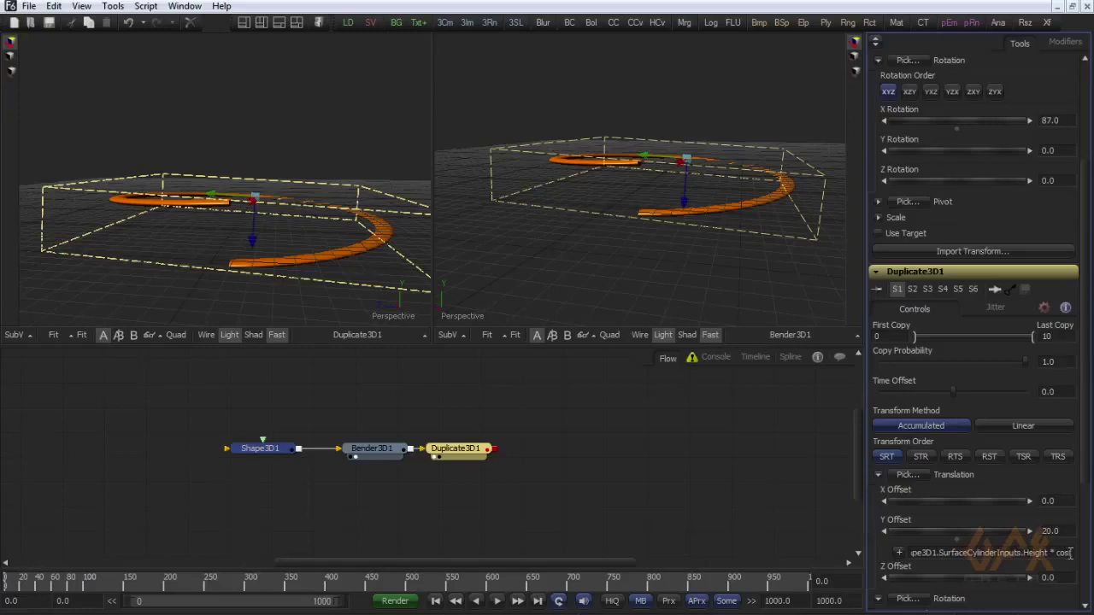
{"action": "type", "text": "("}
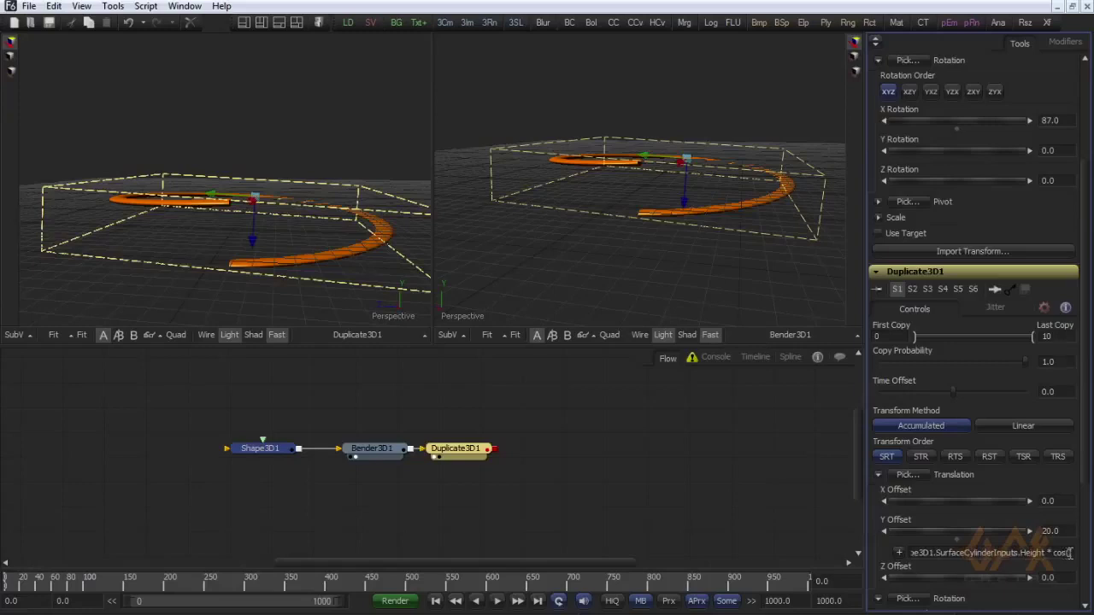
{"action": "type", "text": "rad"}
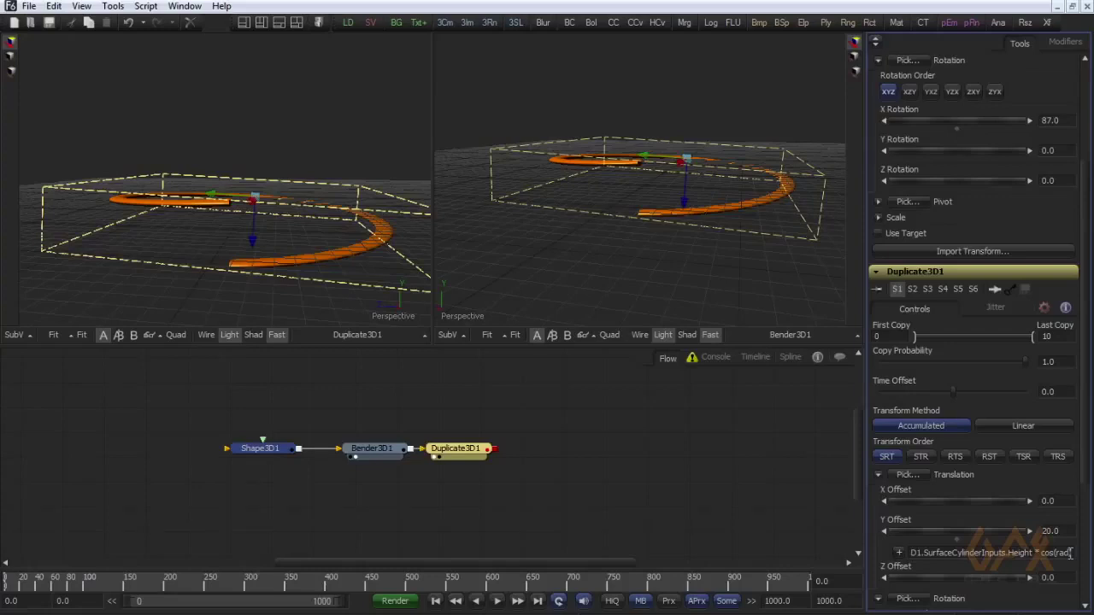
{"action": "type", "text": "()"}
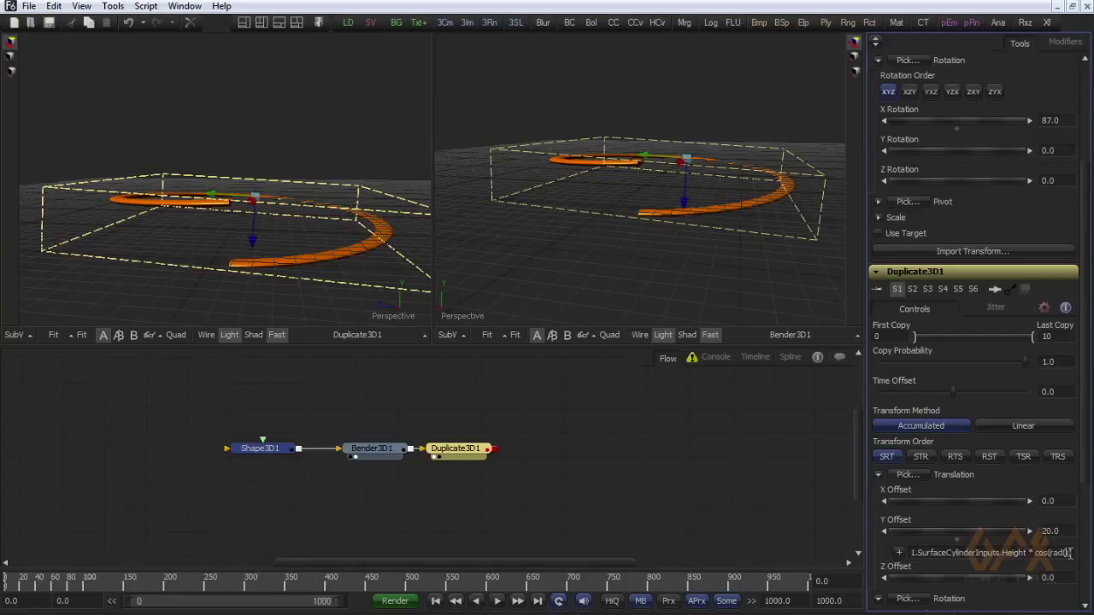
{"action": "type", "text": ")"}
{"action": "left_click", "coordinate": [900, 553]}
{"action": "left_click_drag", "start_coordinate": [900, 528], "coordinate": [911, 108]}
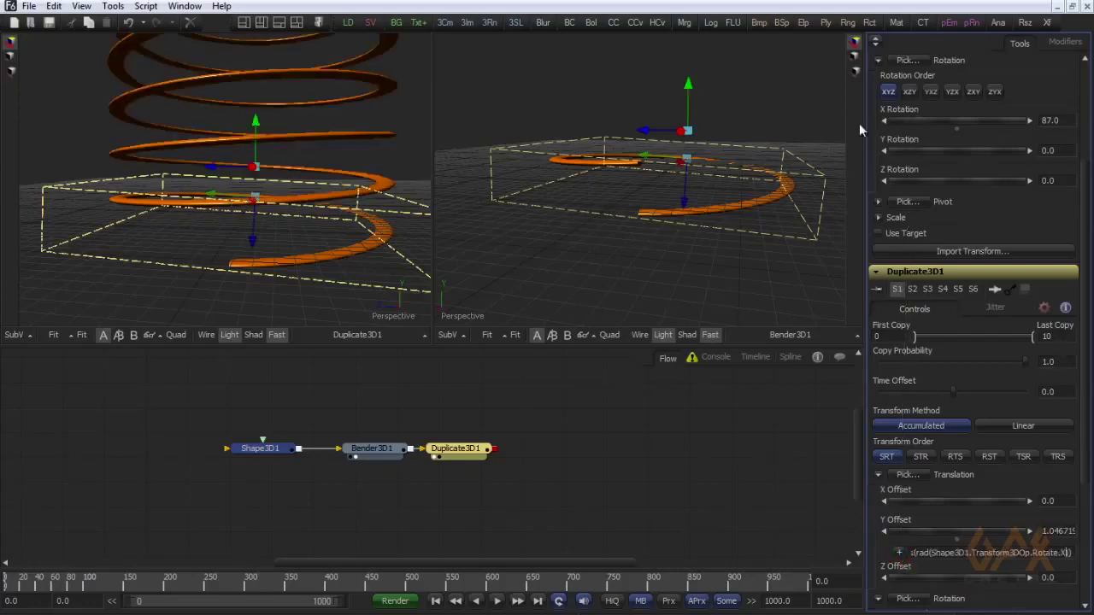
Orbit the Perspective viewer around the orange coil to inspect its evenly spaced turns.
{"action": "left_click_drag", "start_coordinate": [168, 173], "coordinate": [144, 244]}
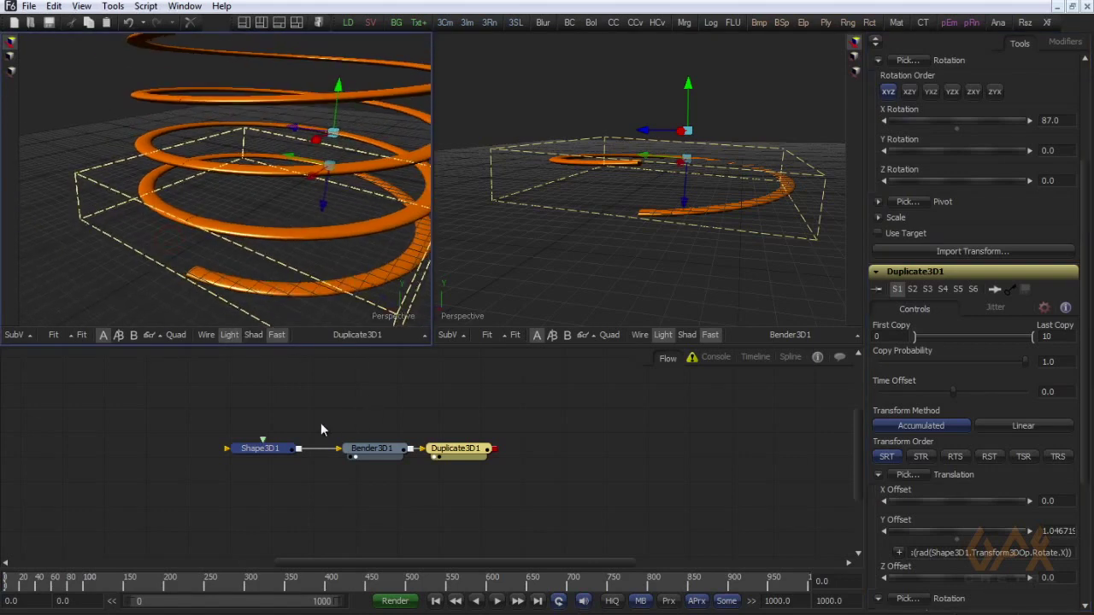
{"action": "left_click_drag", "start_coordinate": [167, 194], "coordinate": [266, 407]}
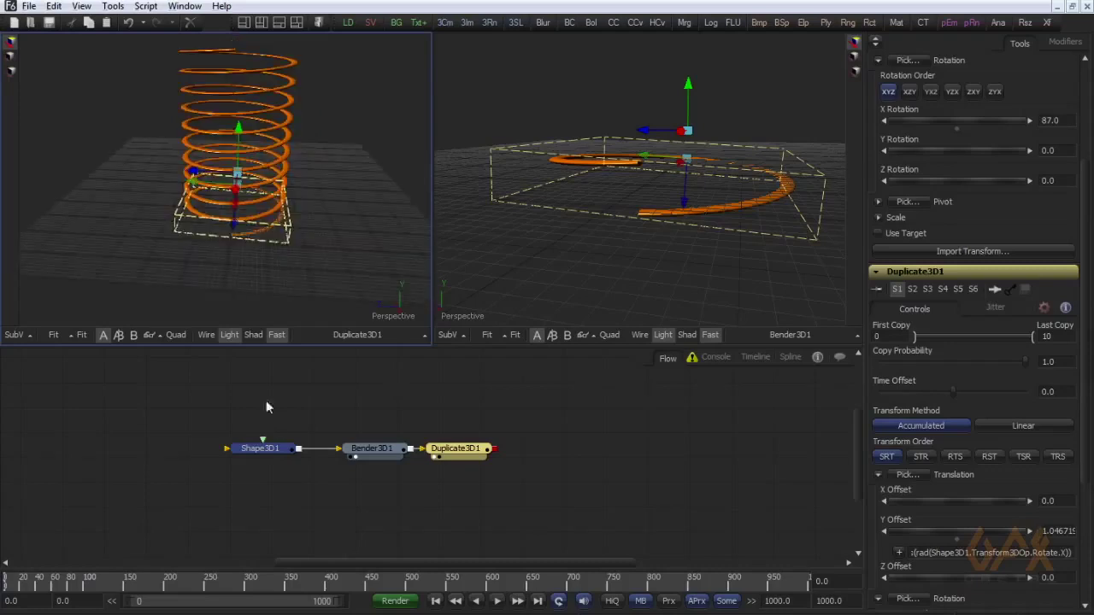
Set Shape3D1's X Rotation to 88, tightening the spring as Y Offset recalculates to ~0.698.
{"action": "left_click", "coordinate": [254, 448]}
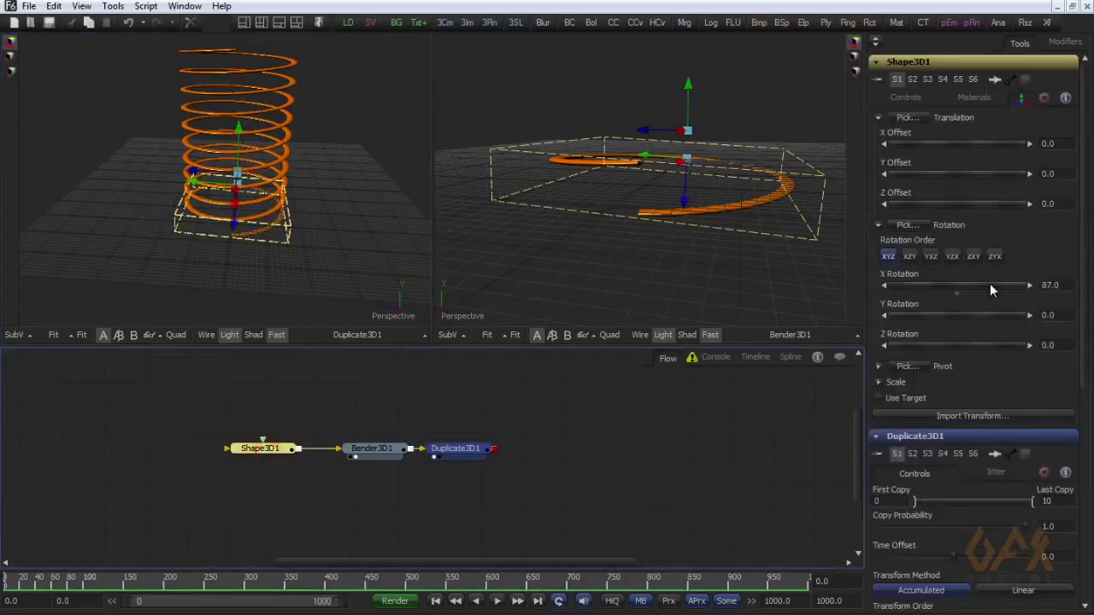
{"action": "left_click_drag", "start_coordinate": [983, 284], "coordinate": [979, 284]}
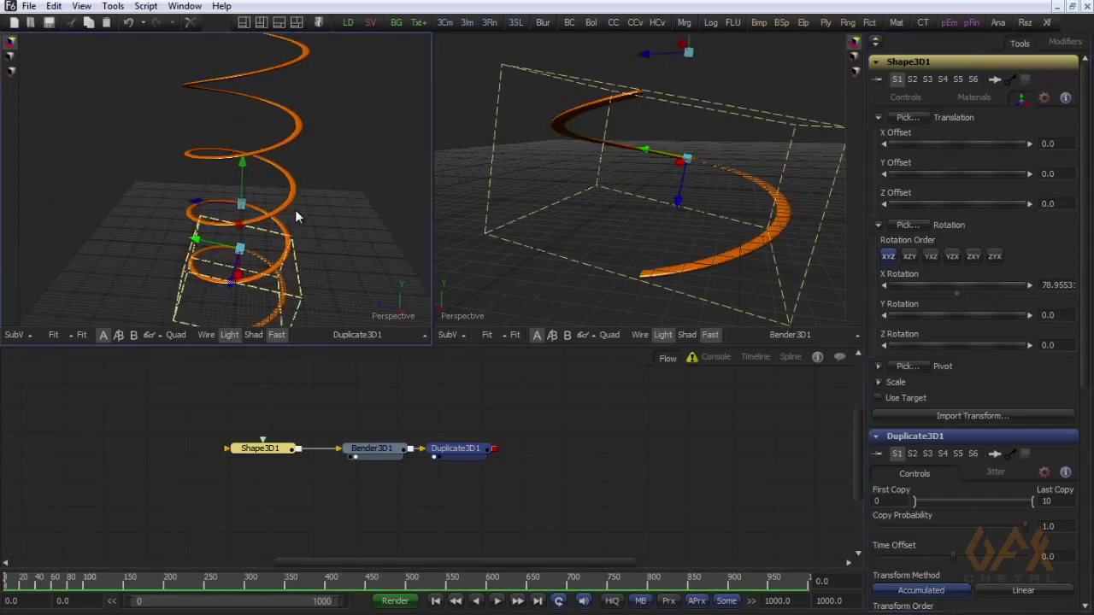
{"action": "mouse_move", "coordinate": [294, 210]}
{"action": "left_mouse_down"}
{"action": "mouse_move", "coordinate": [186, 240]}
{"action": "mouse_move", "coordinate": [265, 109]}
{"action": "mouse_move", "coordinate": [260, 195]}
{"action": "mouse_move", "coordinate": [196, 176]}
{"action": "mouse_move", "coordinate": [243, 233]}
{"action": "mouse_move", "coordinate": [277, 219]}
{"action": "left_mouse_up"}
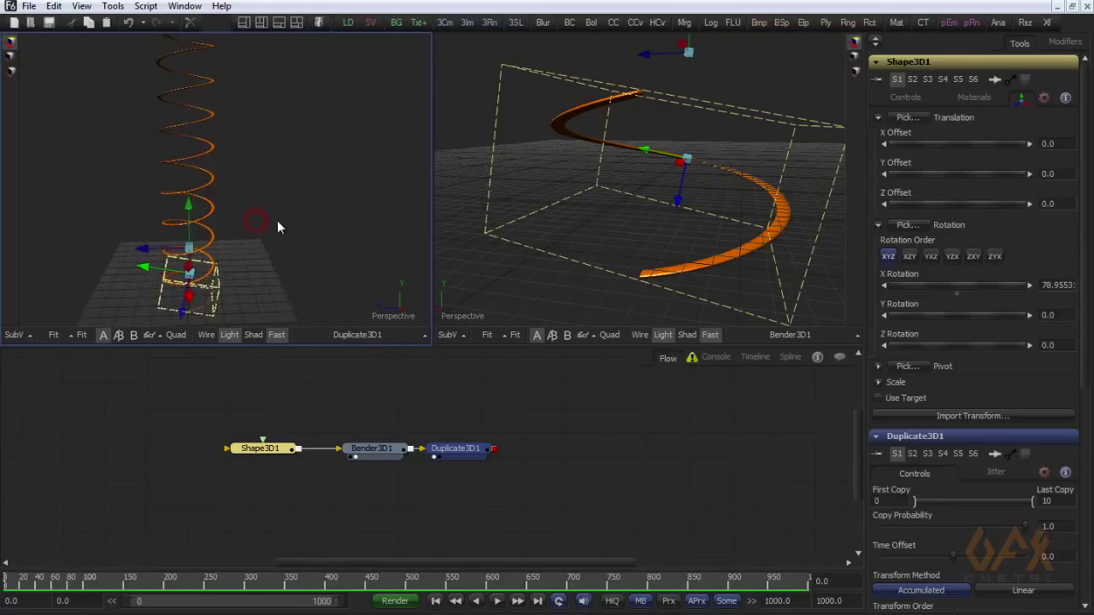
{"action": "left_click", "coordinate": [1046, 285]}
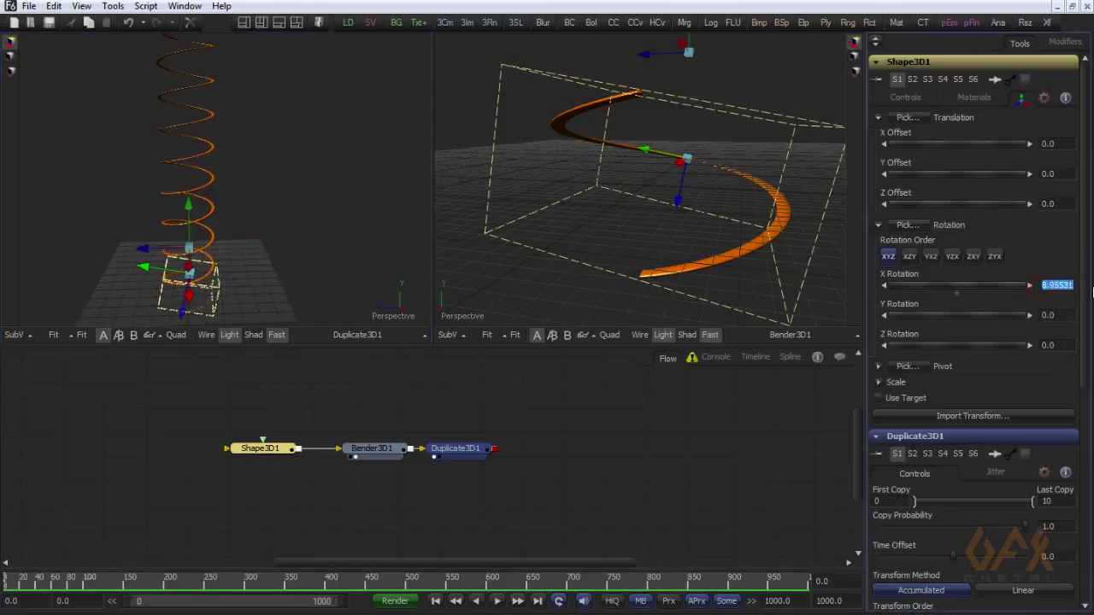
{"action": "type", "text": "88"}
{"action": "key", "text": "Tab"}
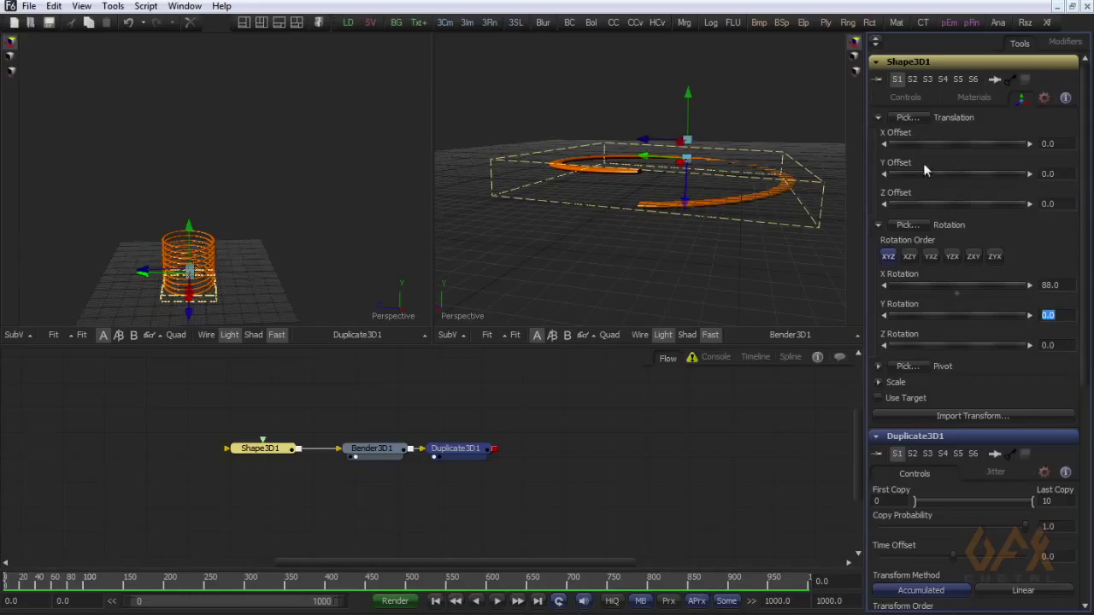
{"action": "left_click", "coordinate": [908, 61]}
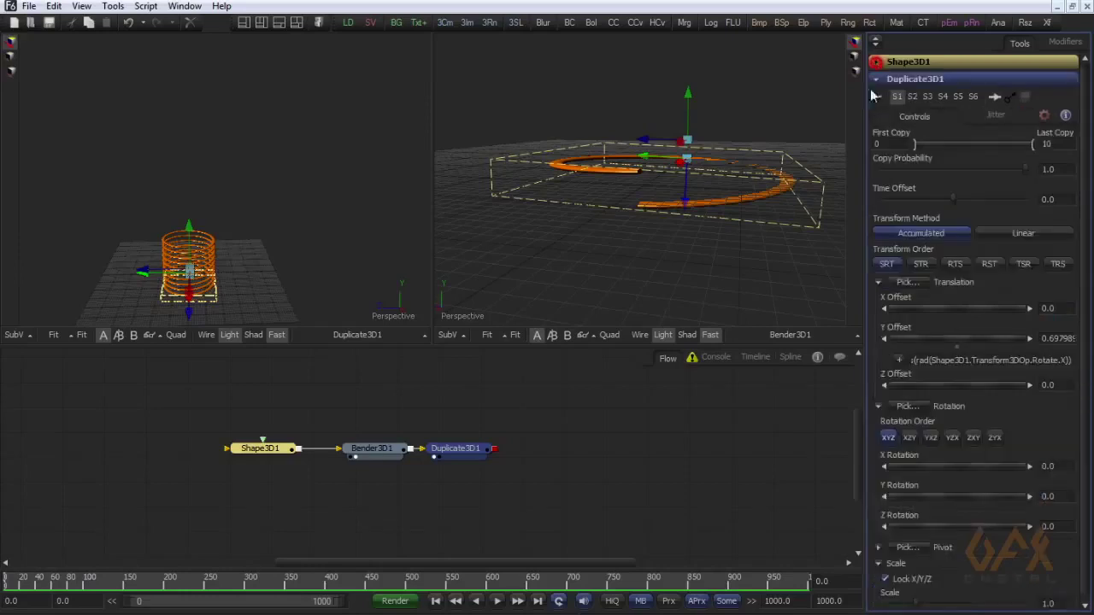
Set Duplicate3D1's Last Copy to 20, doubling the number of stacked rings.
{"action": "left_click", "coordinate": [454, 483]}
{"action": "left_click", "coordinate": [462, 446]}
{"action": "left_click", "coordinate": [1053, 126]}
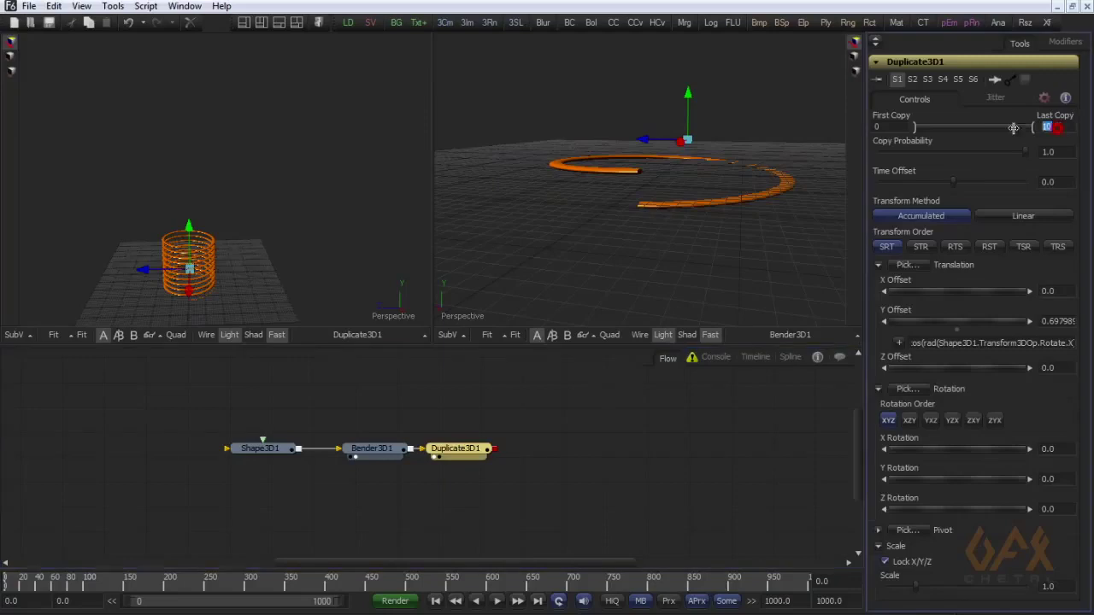
{"action": "type", "text": "20"}
{"action": "key", "text": "Return"}
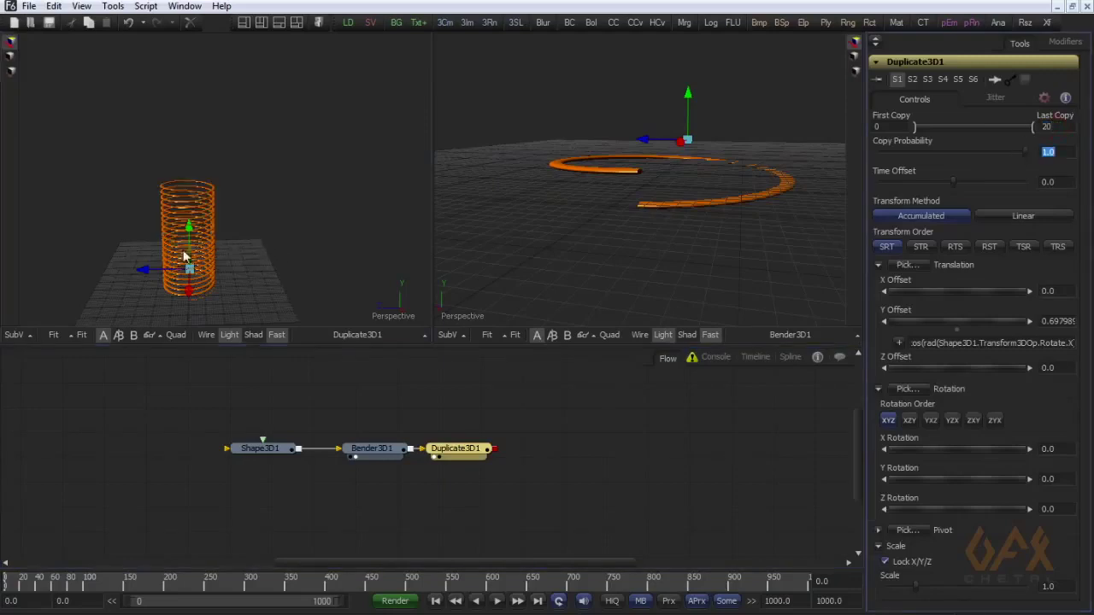
{"action": "scroll", "coordinate": [351, 169], "scroll_direction": "up", "scroll_amount": 3}
{"action": "scroll", "coordinate": [253, 245], "scroll_direction": "down", "scroll_amount": 3}
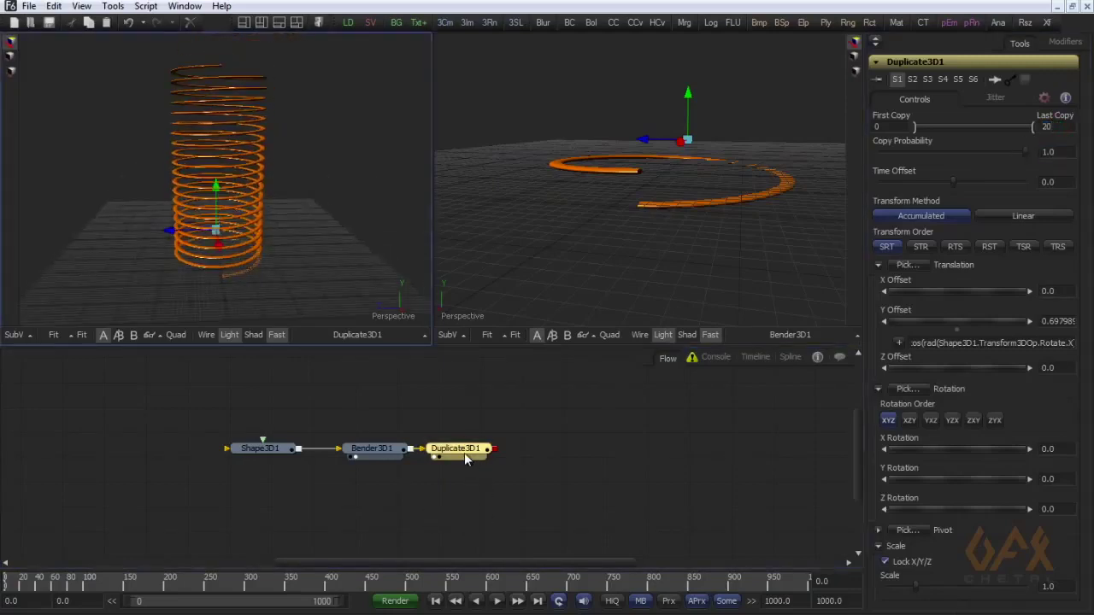
{"action": "left_click_drag", "start_coordinate": [464, 452], "coordinate": [474, 449]}
Add Bender3D2 after Duplicate3D1 with Group objects on, Center 0 and Amount about 0.3.
{"action": "left_click", "coordinate": [112, 6]}
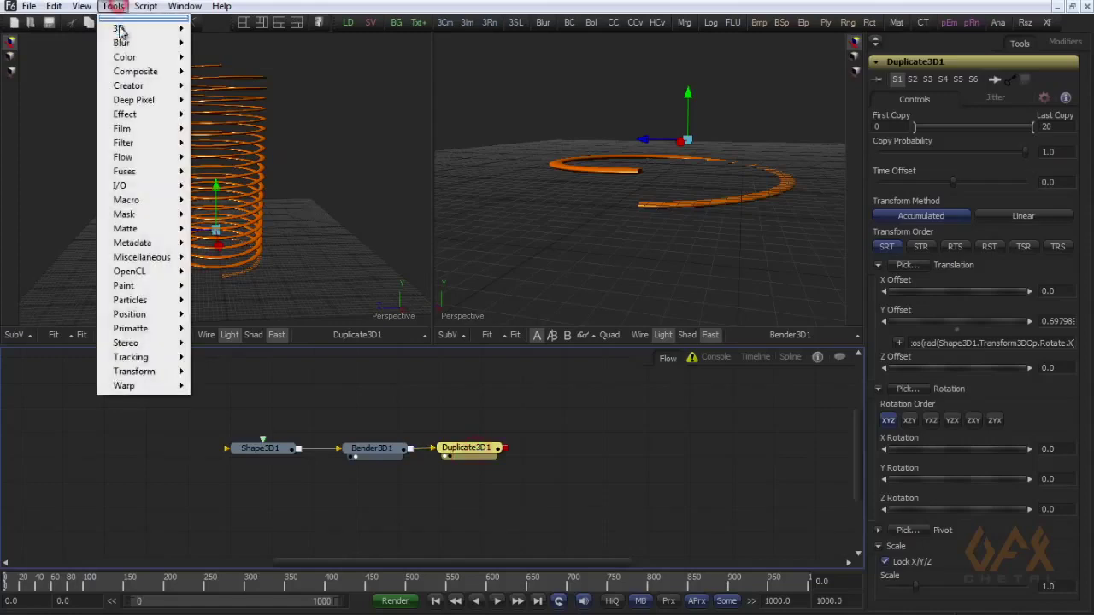
{"action": "mouse_move", "coordinate": [155, 32]}
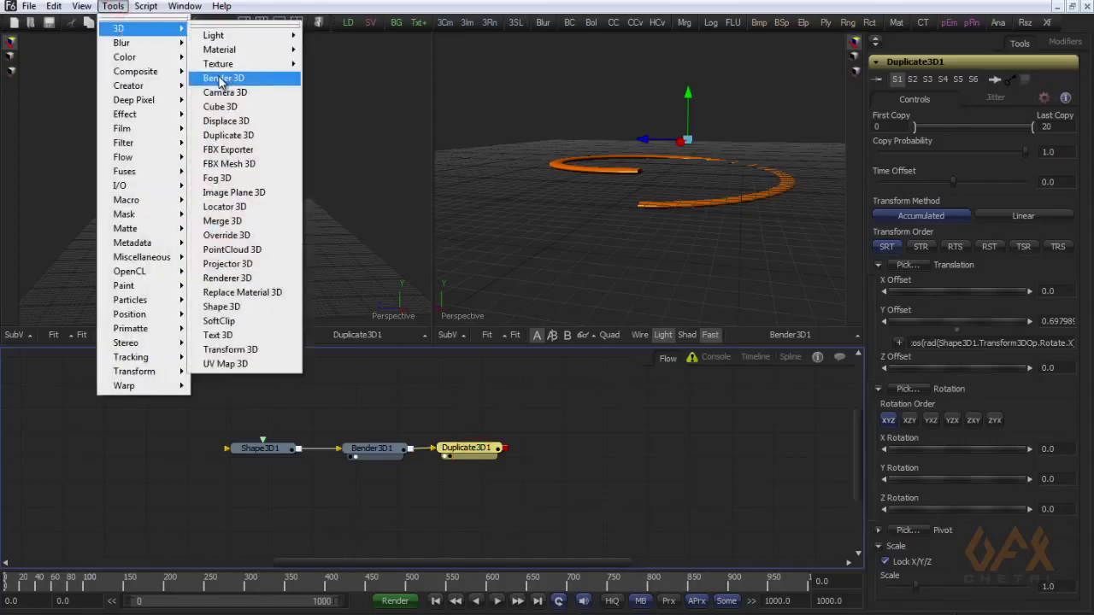
{"action": "left_click", "coordinate": [283, 78]}
{"action": "left_click_drag", "start_coordinate": [547, 455], "coordinate": [292, 196]}
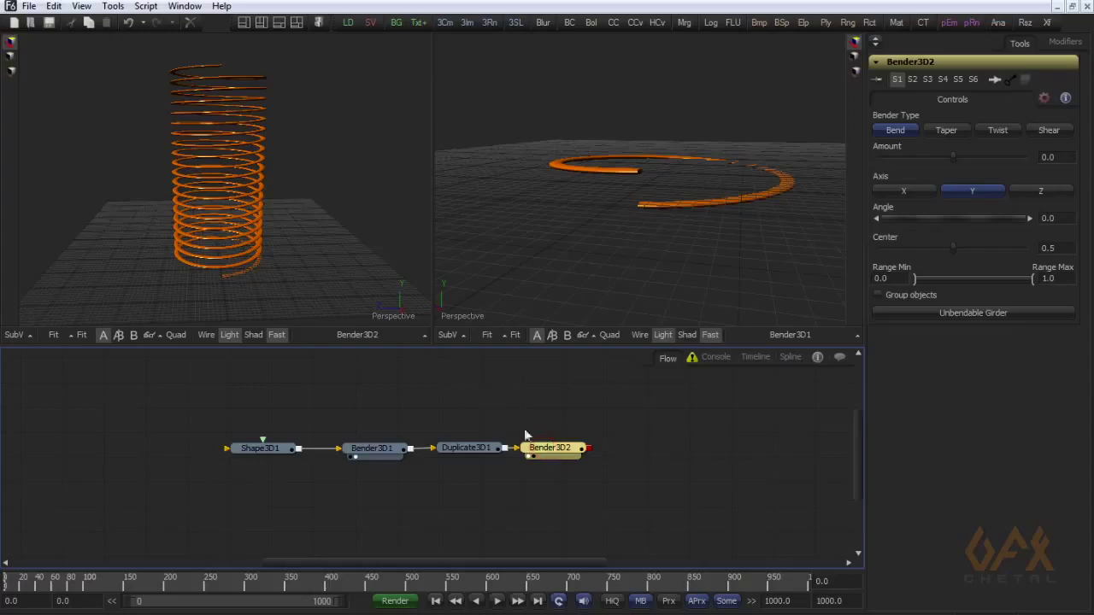
{"action": "left_click", "coordinate": [878, 294]}
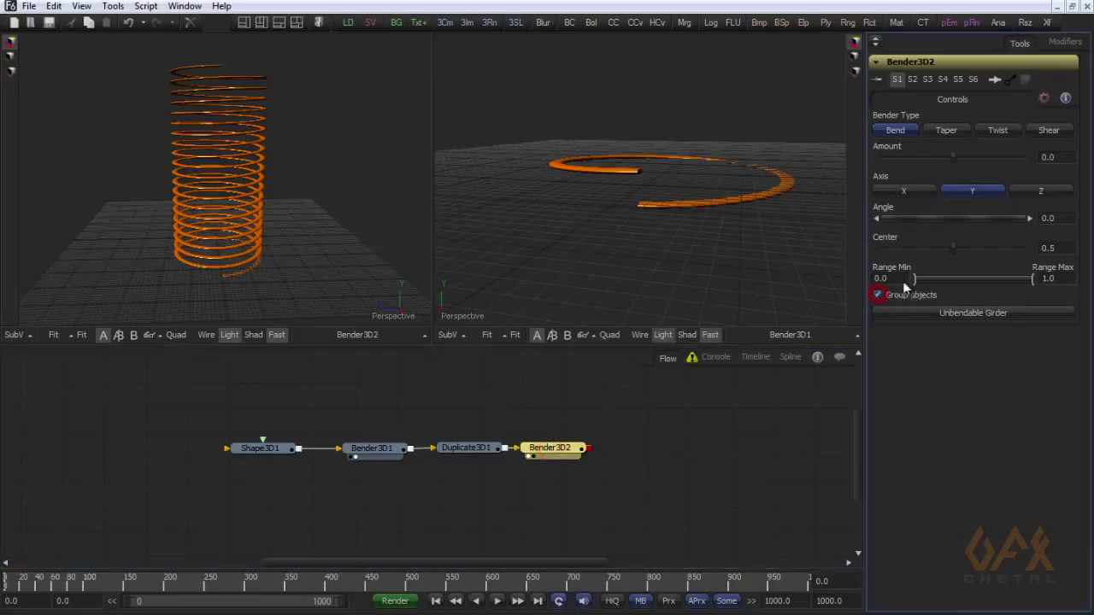
{"action": "left_click_drag", "start_coordinate": [951, 248], "coordinate": [867, 248]}
{"action": "left_click_drag", "start_coordinate": [953, 159], "coordinate": [975, 175]}
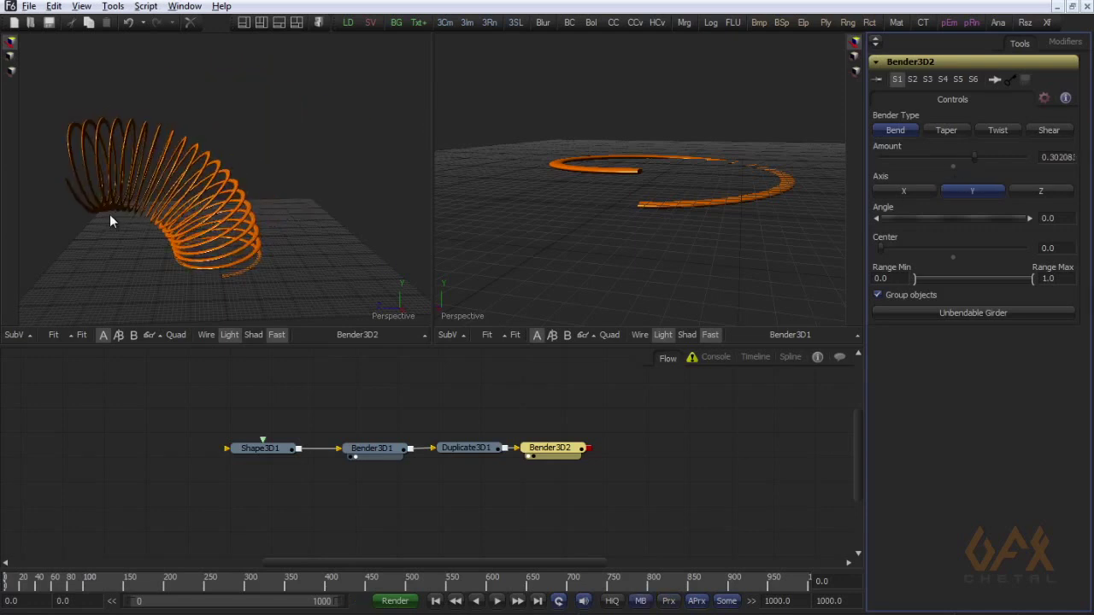
Make Shape3D1's cylinder Height slightly larger in its Controls settings.
{"action": "left_click", "coordinate": [308, 155]}
{"action": "left_click_drag", "start_coordinate": [309, 162], "coordinate": [334, 222]}
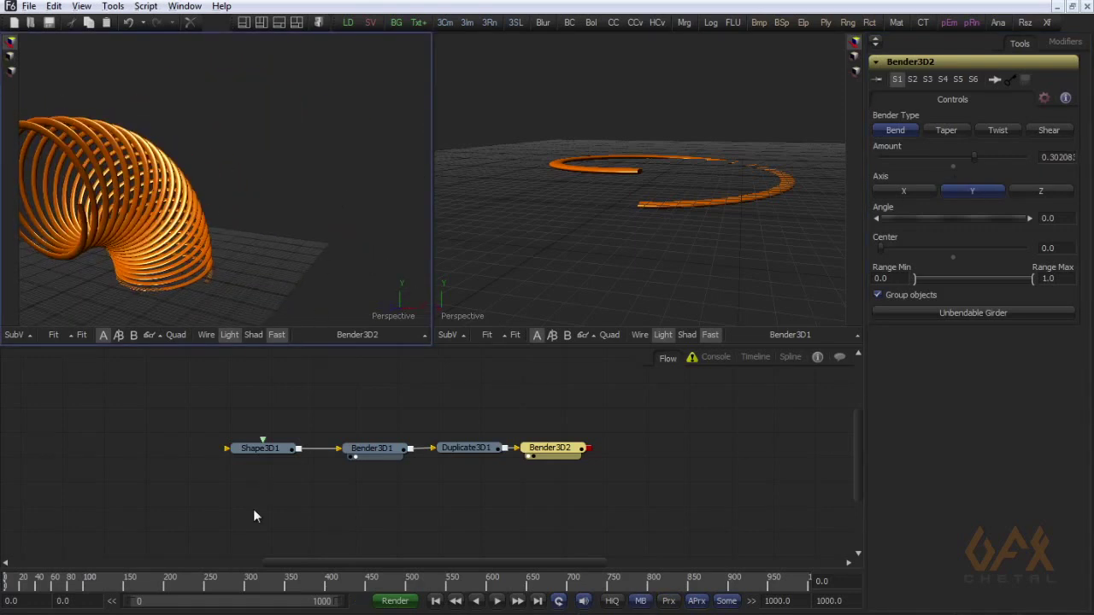
{"action": "left_click", "coordinate": [272, 450]}
{"action": "left_click", "coordinate": [906, 99]}
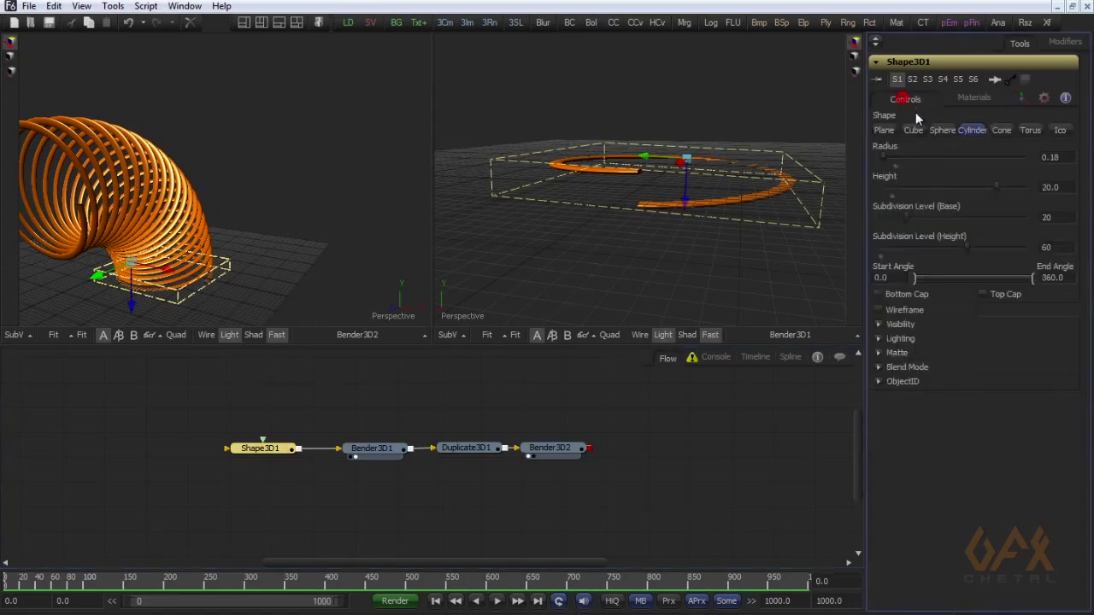
{"action": "left_click_drag", "start_coordinate": [993, 186], "coordinate": [955, 220]}
Lower Shape3D1's X Rotation to about 86 and set Bender3D2 Amount to about 0.354.
{"action": "left_click", "coordinate": [1020, 98]}
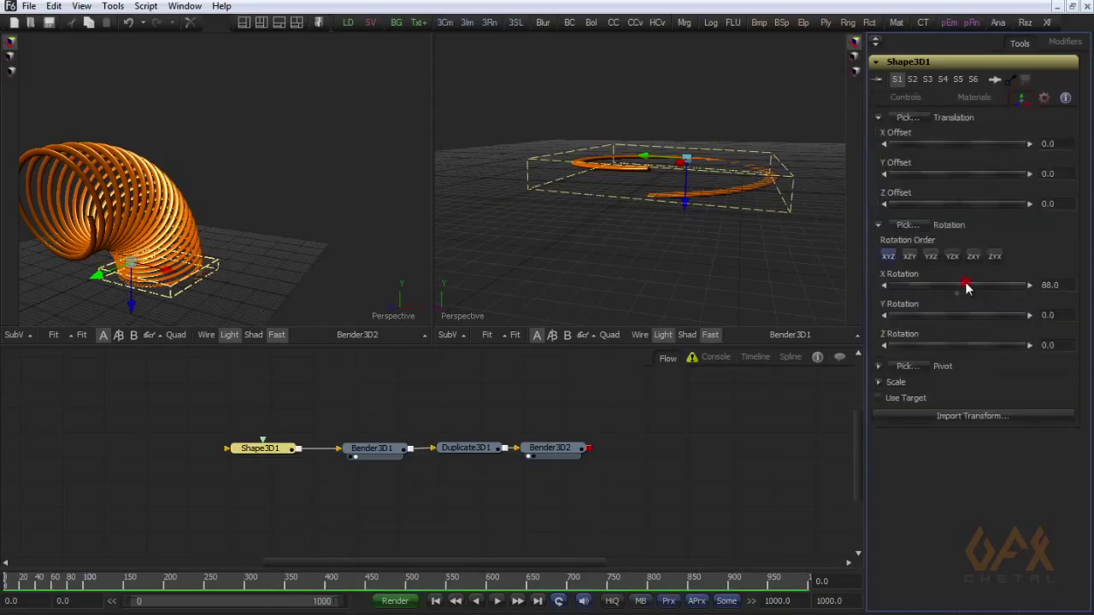
{"action": "mouse_move", "coordinate": [966, 289]}
{"action": "left_mouse_down"}
{"action": "mouse_move", "coordinate": [894, 286]}
{"action": "mouse_move", "coordinate": [965, 285]}
{"action": "left_mouse_up"}
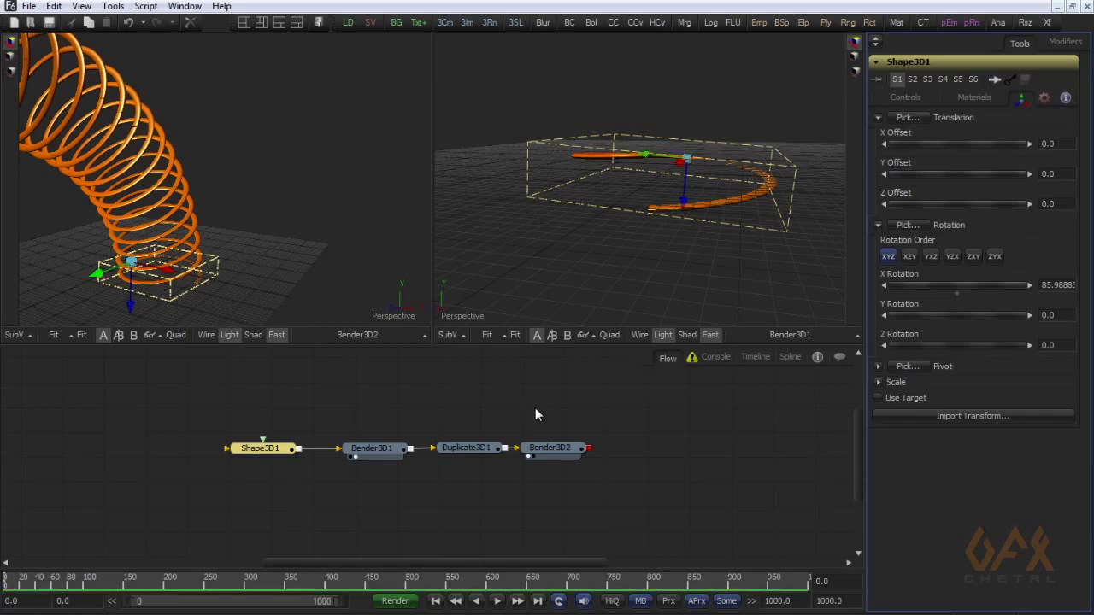
{"action": "left_click", "coordinate": [550, 448]}
{"action": "mouse_move", "coordinate": [974, 160]}
{"action": "left_mouse_down"}
{"action": "mouse_move", "coordinate": [921, 171]}
{"action": "mouse_move", "coordinate": [979, 170]}
{"action": "mouse_move", "coordinate": [970, 177]}
{"action": "left_mouse_up"}
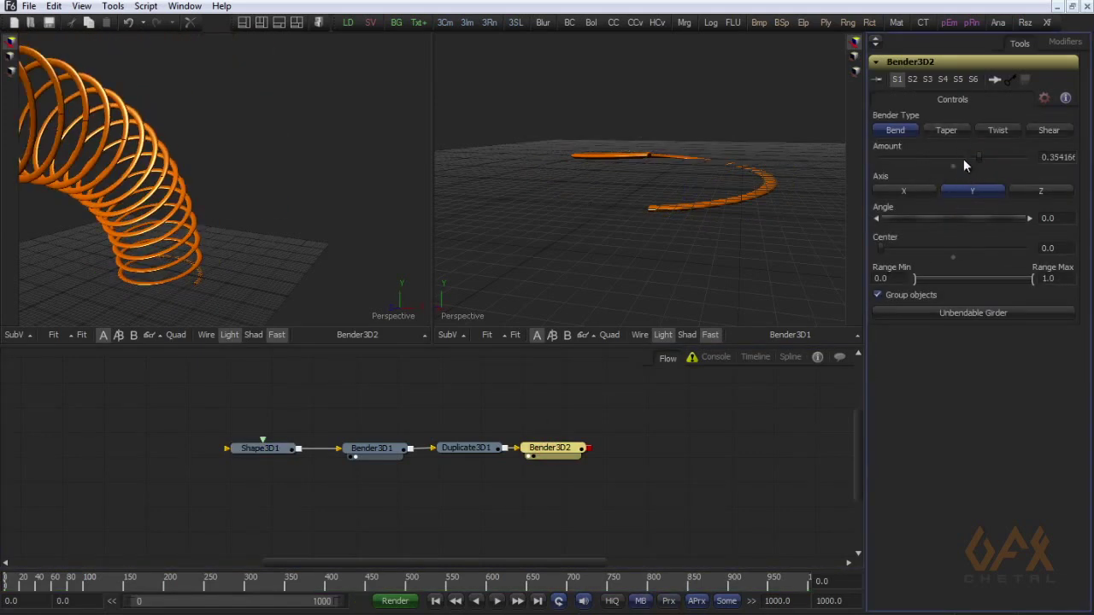